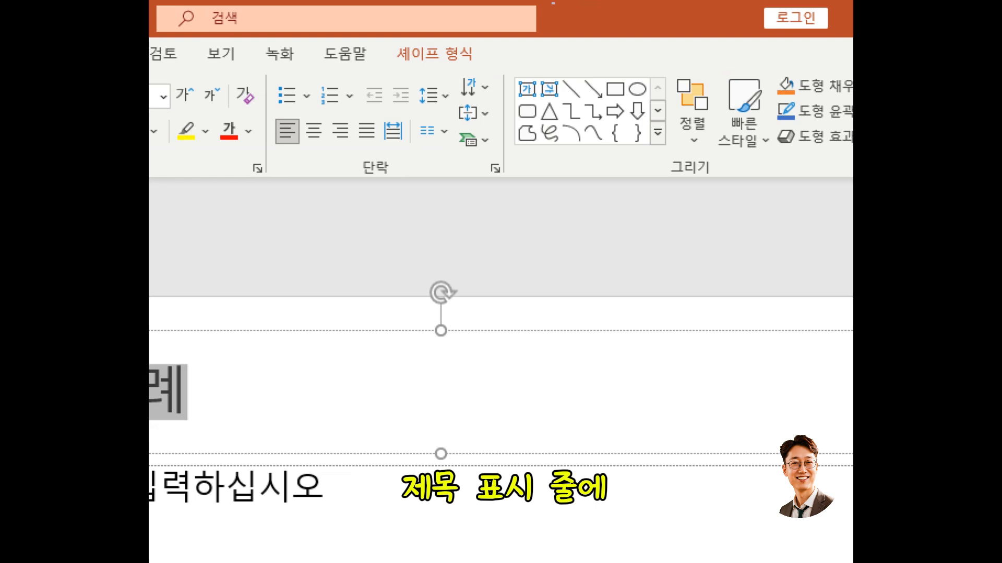
Step: Snap the presentation window to the right half of the screen and narrow its slide thumbnail pane
{"action": "mouse_move", "coordinate": [553, 3]}
{"action": "left_mouse_down"}
{"action": "mouse_move", "coordinate": [602, 45]}
{"action": "mouse_move", "coordinate": [734, 50]}
{"action": "left_mouse_up"}
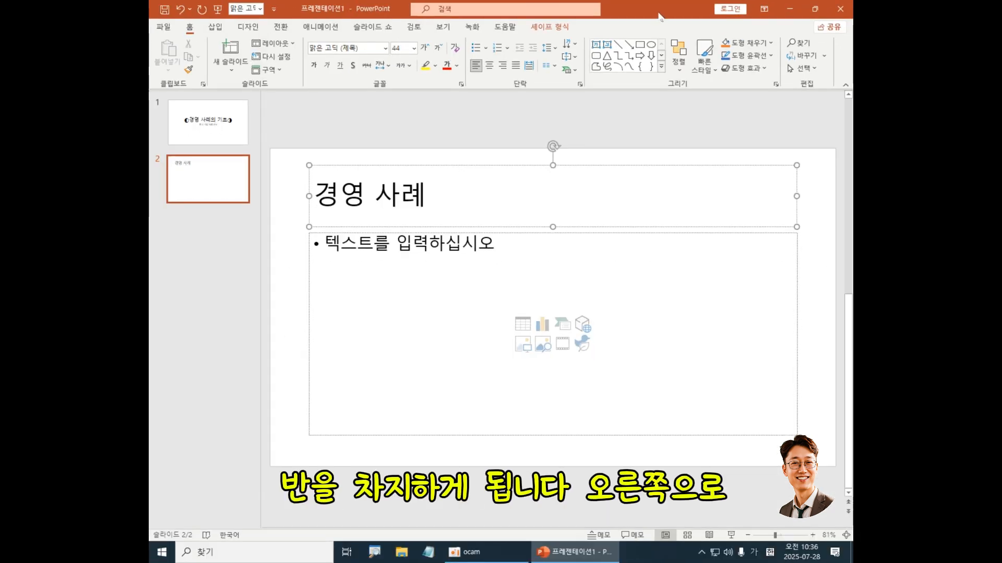
{"action": "left_click_drag", "start_coordinate": [654, 13], "coordinate": [853, 31]}
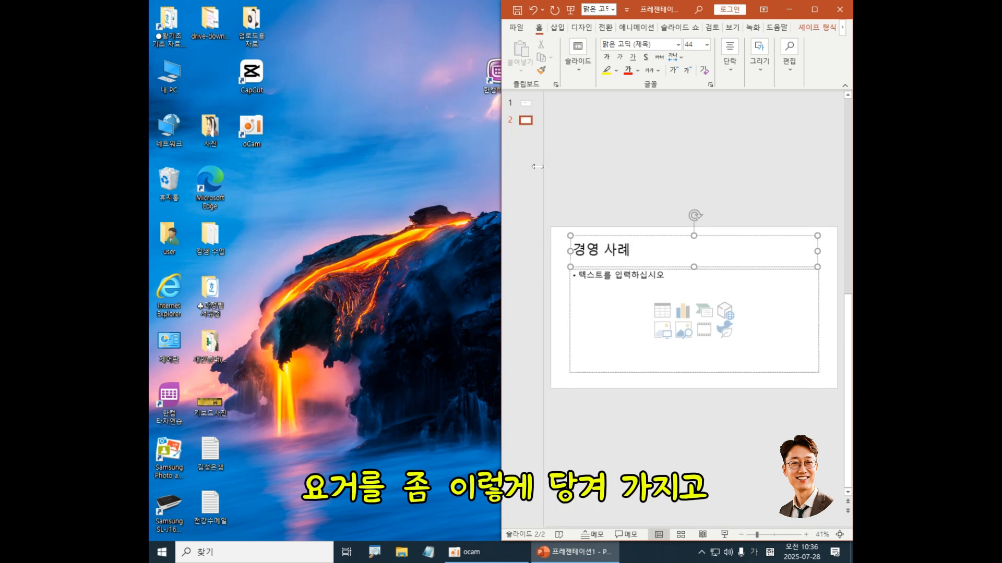
{"action": "left_click_drag", "start_coordinate": [550, 165], "coordinate": [519, 178]}
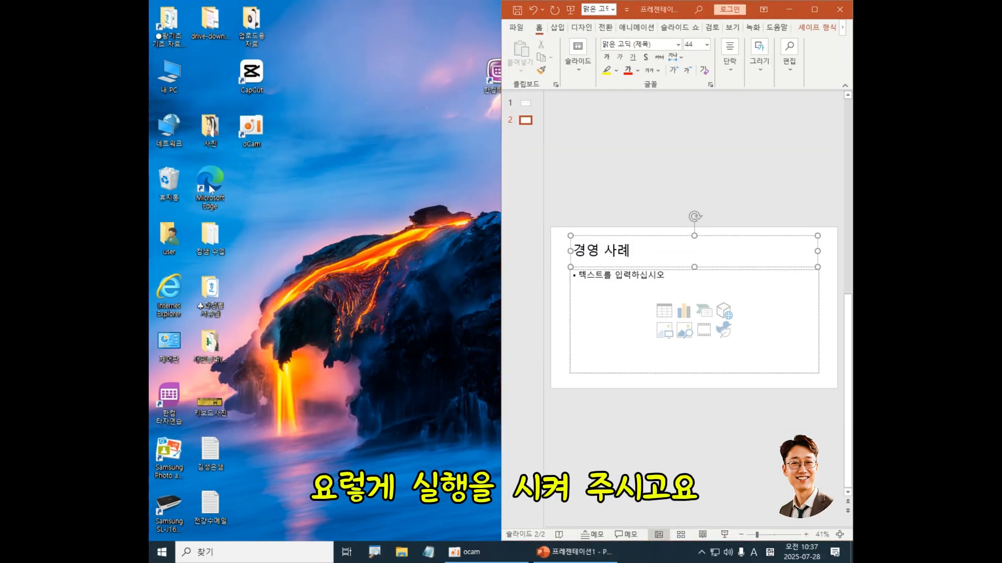
Step: Open Microsoft Edge beside the presentation and search Naver for "경영 사례"
{"action": "double_click", "coordinate": [210, 189]}
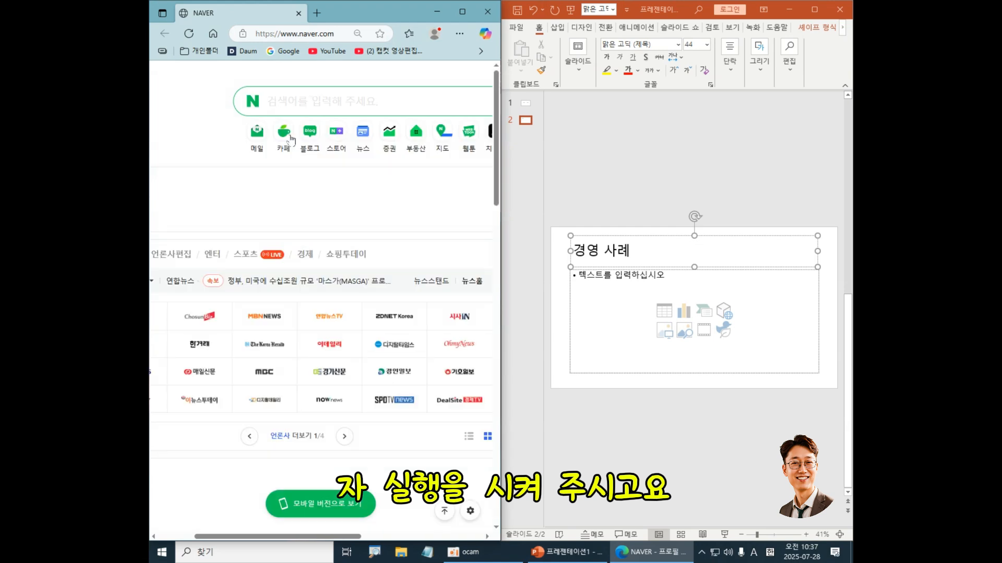
{"action": "left_click", "coordinate": [300, 101]}
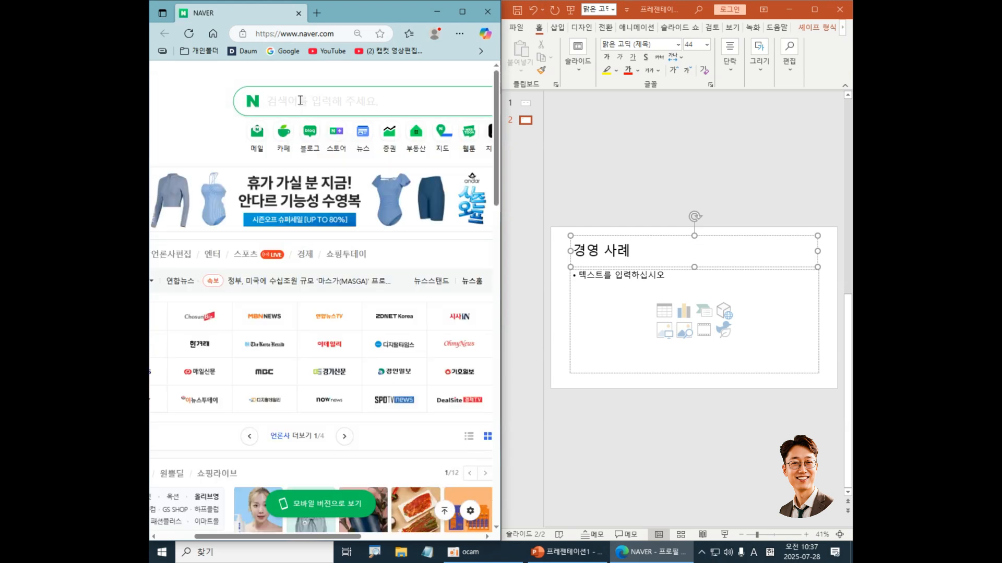
{"action": "type", "text": "ru"}
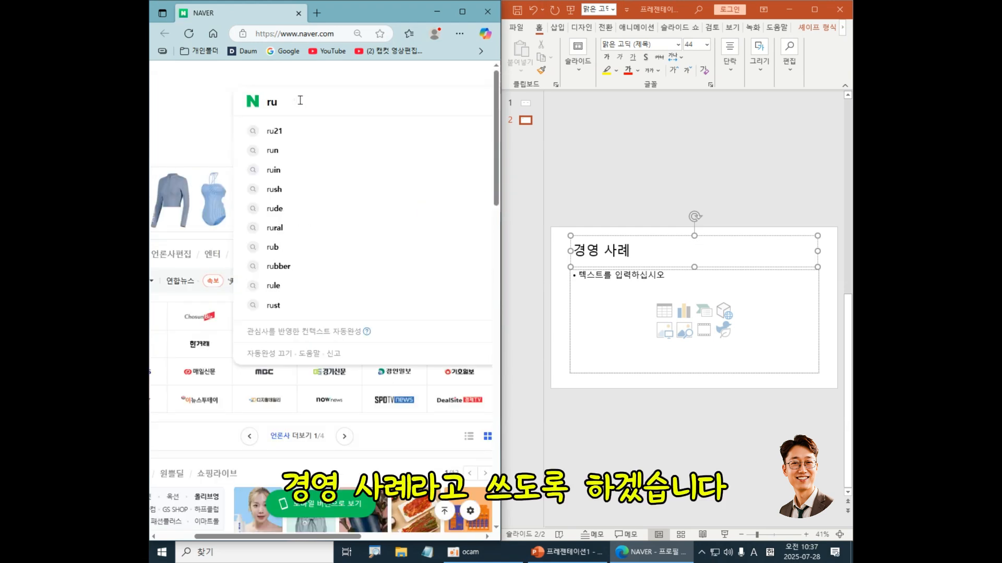
{"action": "key", "text": "BackSpace"}
{"action": "key", "text": "BackSpace"}
{"action": "key", "text": "Hangul"}
{"action": "type", "text": "경영"}
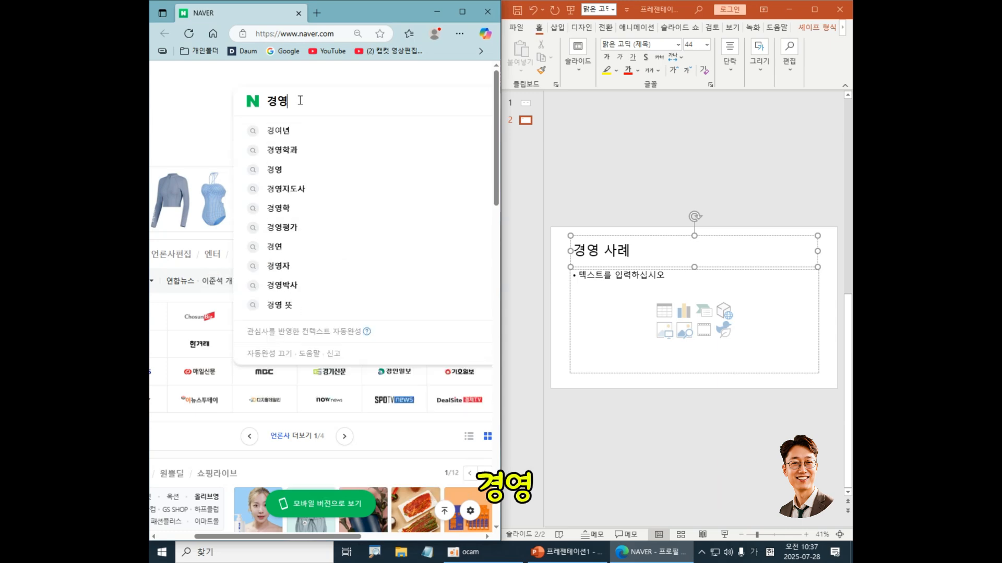
{"action": "type", "text": " 살례"}
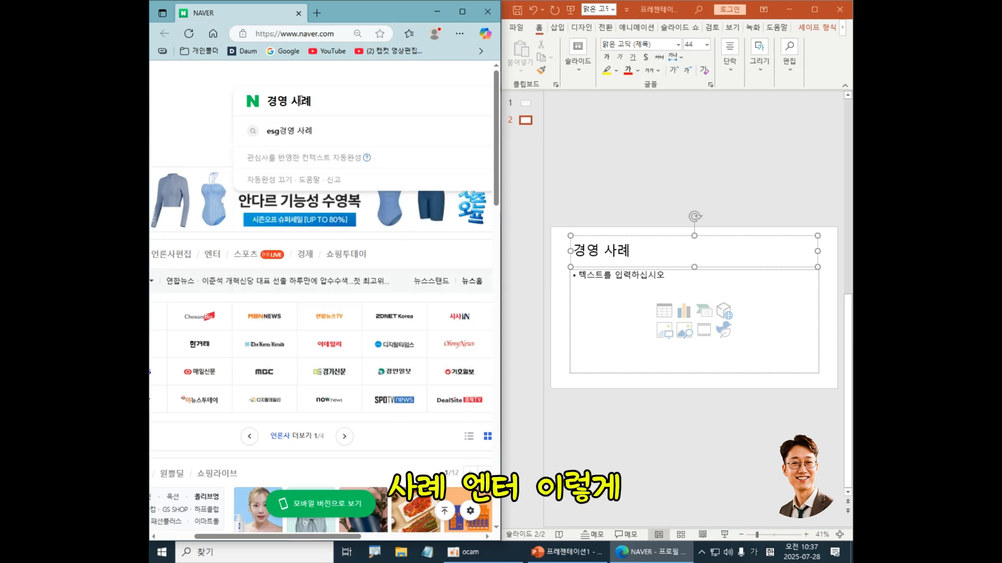
{"action": "key", "text": "Return"}
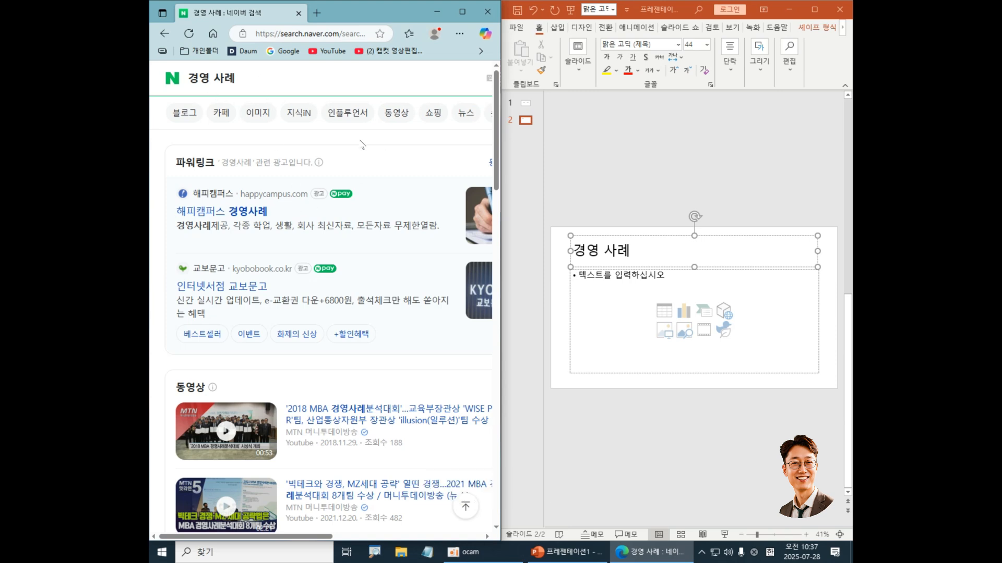
Step: Open the "글로벌 혁신경영사례 100선" article from the search results and look through its list of company cases
{"action": "scroll", "coordinate": [358, 155], "scroll_direction": "down", "scroll_amount": 15}
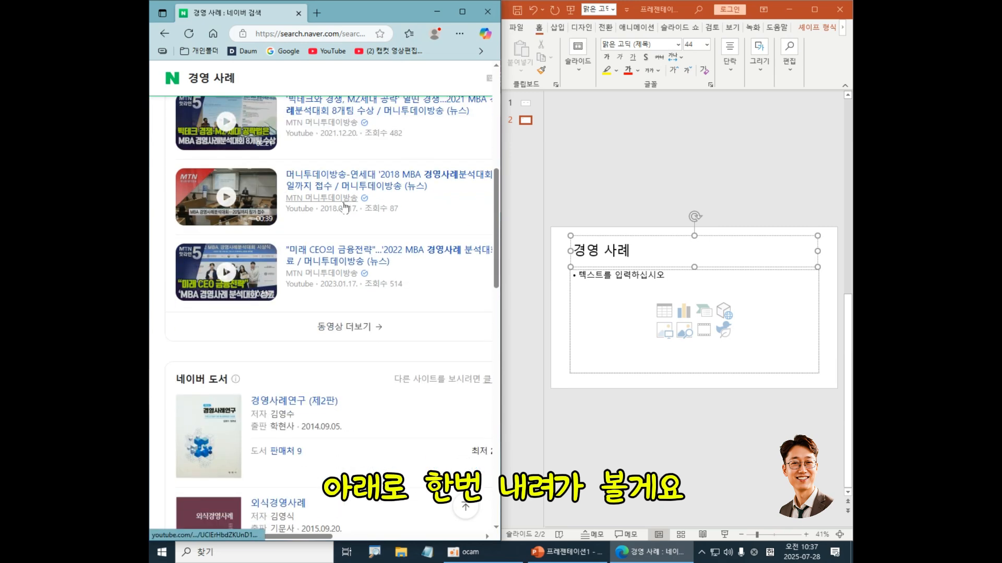
{"action": "scroll", "coordinate": [347, 206], "scroll_direction": "down", "scroll_amount": 8}
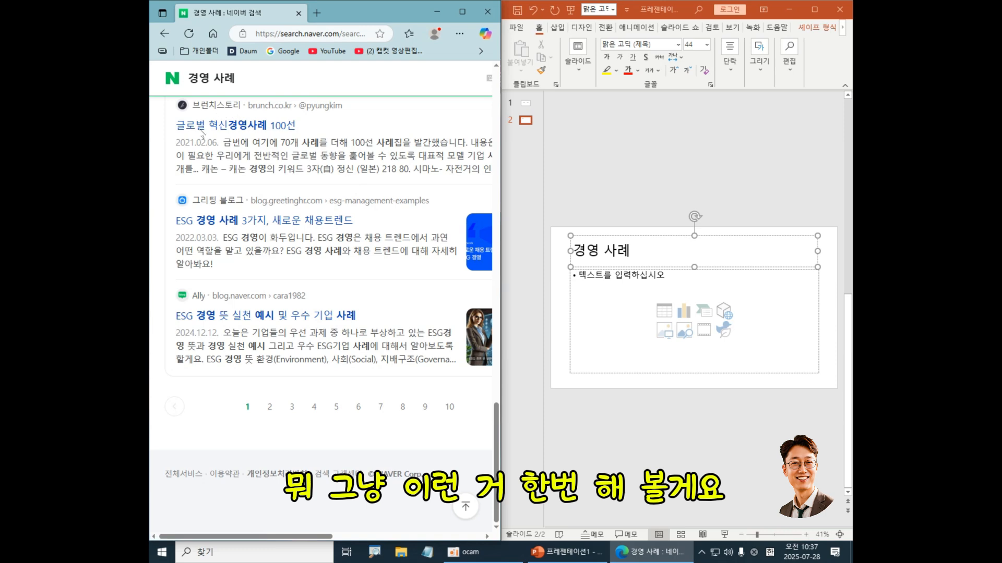
{"action": "left_click", "coordinate": [261, 133]}
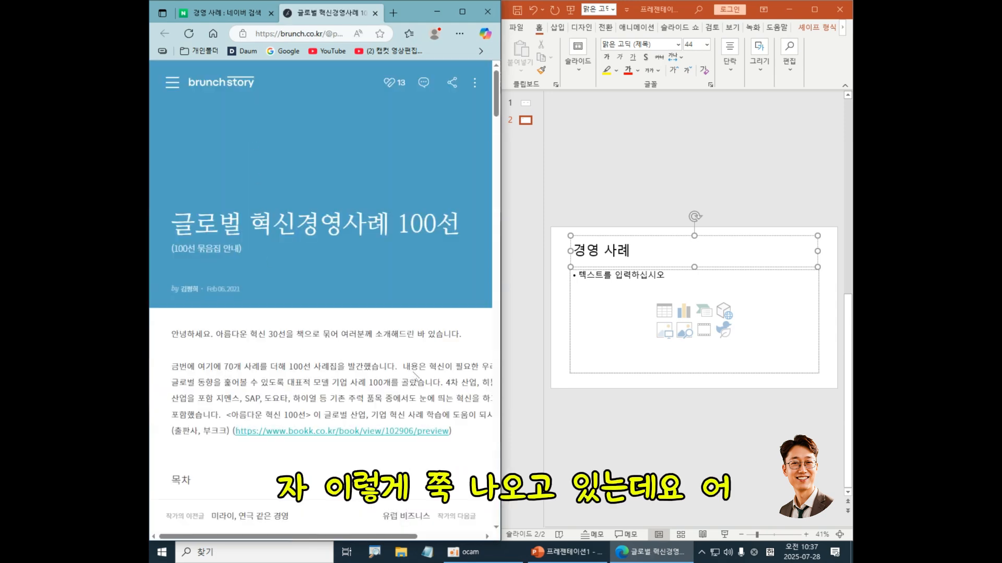
{"action": "scroll", "coordinate": [496, 140], "scroll_direction": "down", "scroll_amount": 5}
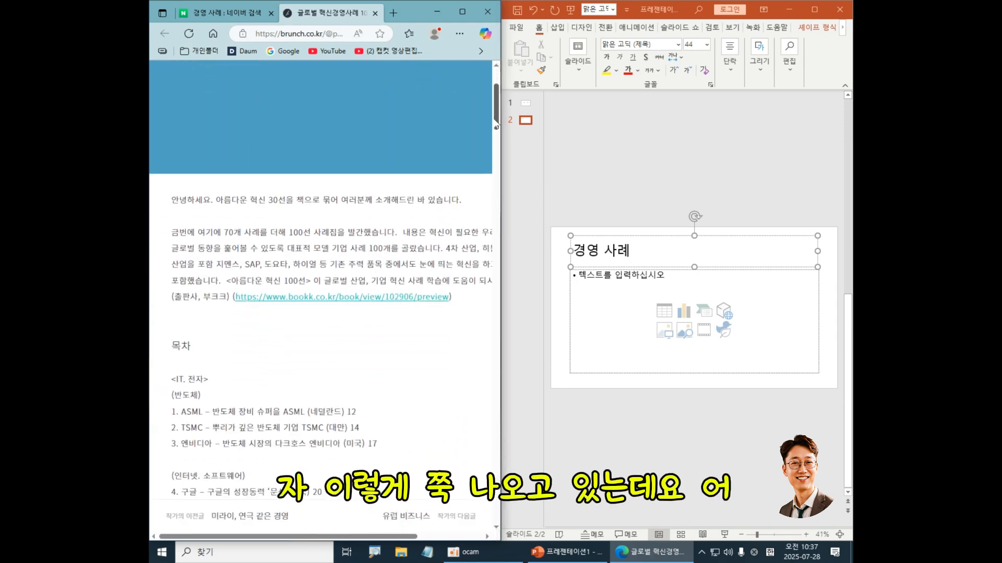
{"action": "left_click_drag", "start_coordinate": [496, 141], "coordinate": [497, 189]}
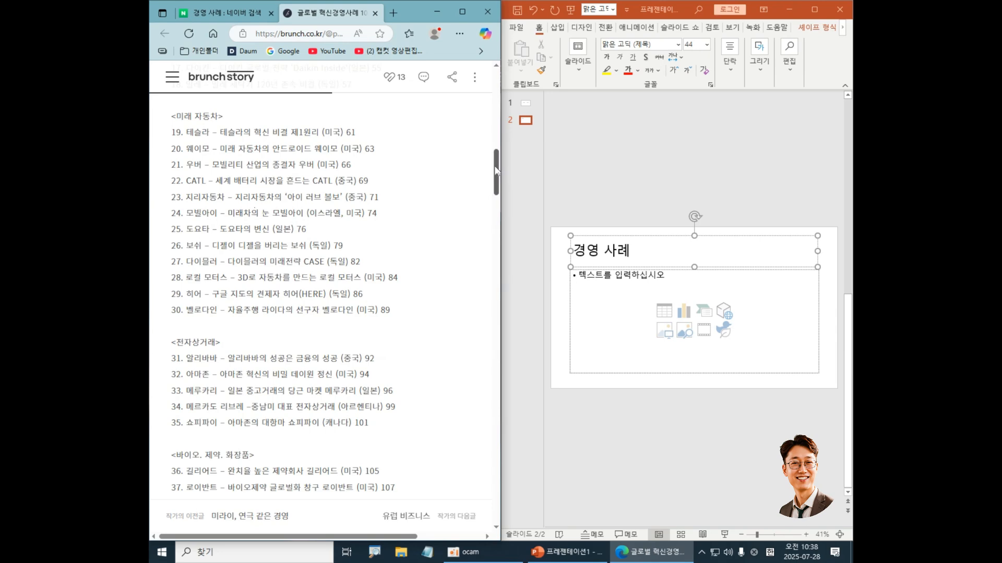
{"action": "mouse_move", "coordinate": [496, 171]}
{"action": "left_mouse_down"}
{"action": "mouse_move", "coordinate": [504, 106]}
{"action": "mouse_move", "coordinate": [493, 166]}
{"action": "left_mouse_up"}
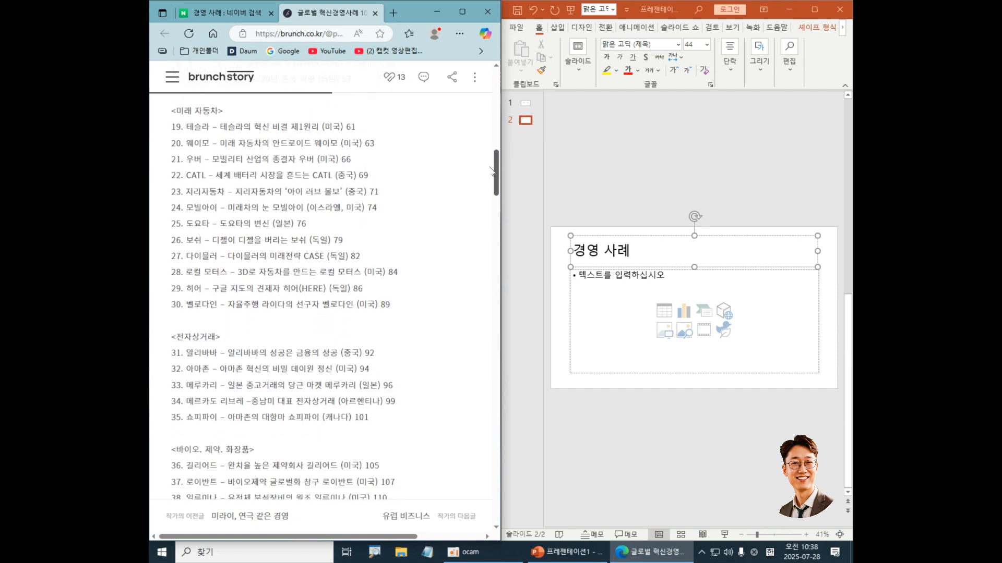
{"action": "left_click_drag", "start_coordinate": [491, 169], "coordinate": [476, 129]}
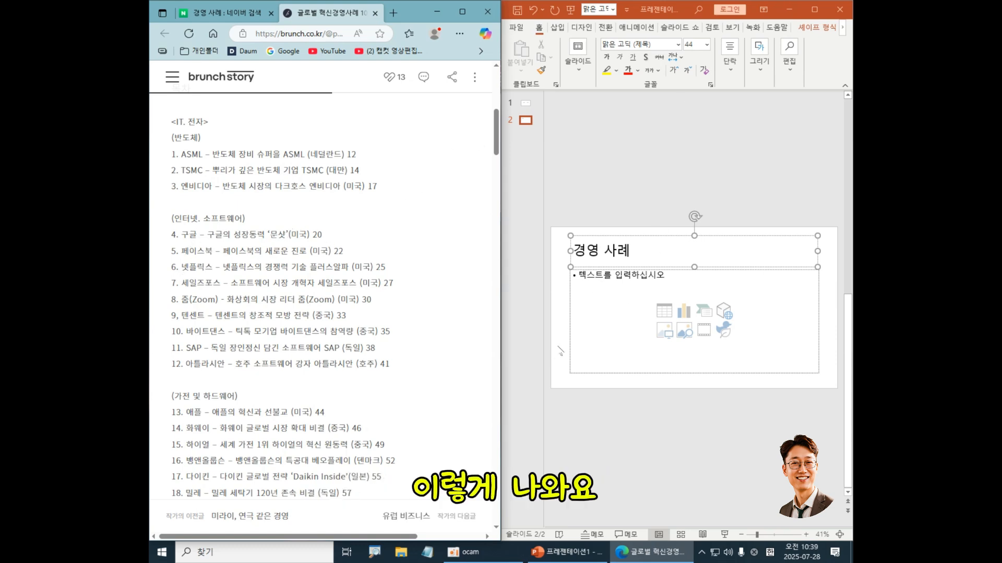
Step: Enter "구글 : 구글의 성장동력 "문샷"" as the first bullet in the slide's body and start a new bullet
{"action": "left_click", "coordinate": [631, 319]}
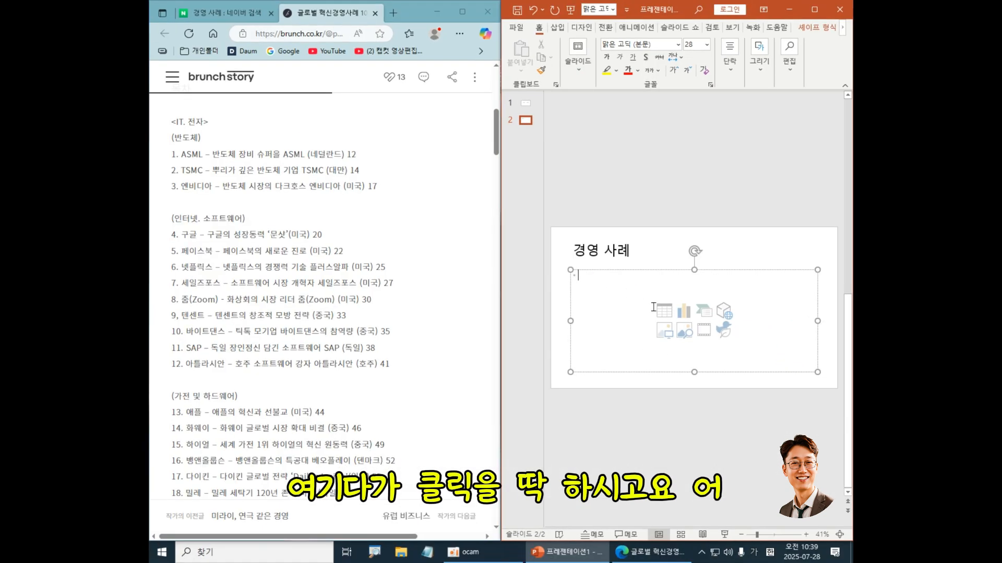
{"action": "type", "text": "구글"}
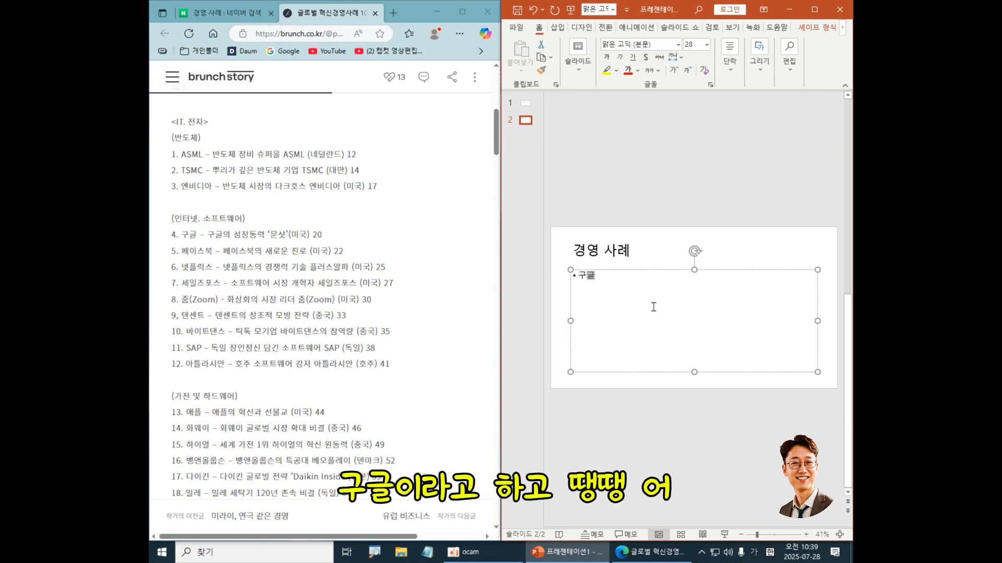
{"action": "type", "text": " :"}
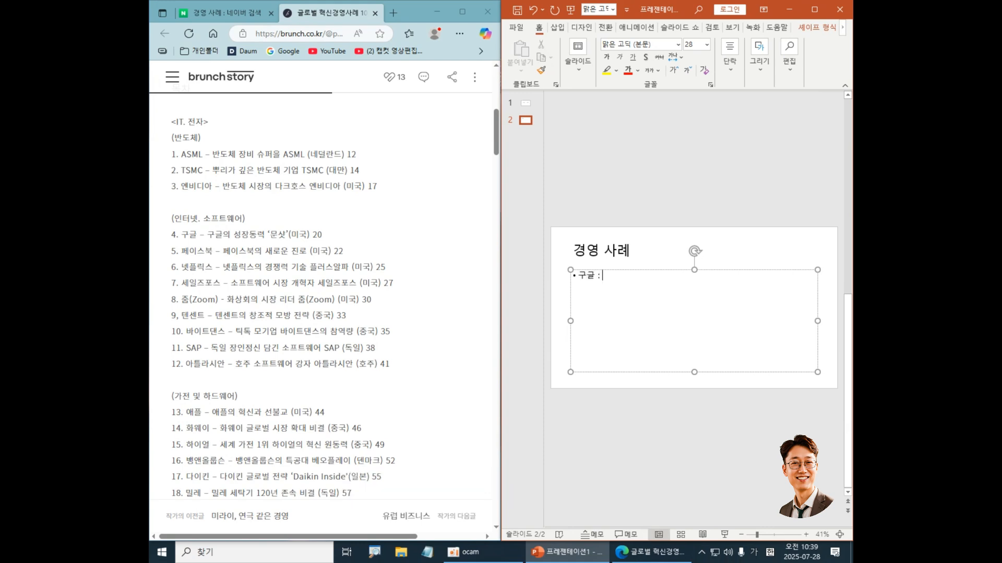
{"action": "type", "text": "구글의 성자"}
{"action": "type", "text": "장동력 "}
{"action": "type", "text": "무"}
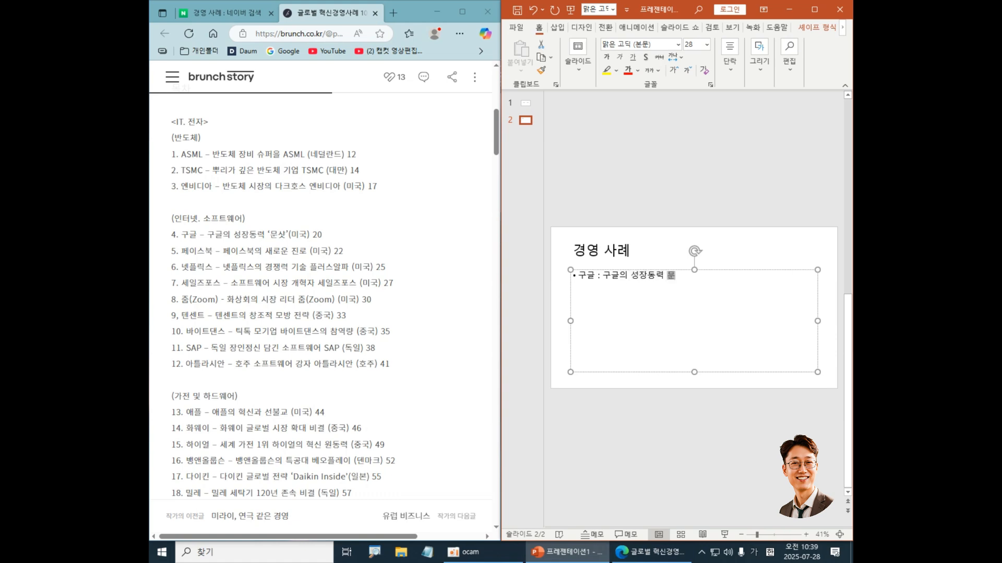
{"action": "type", "text": "샷"}
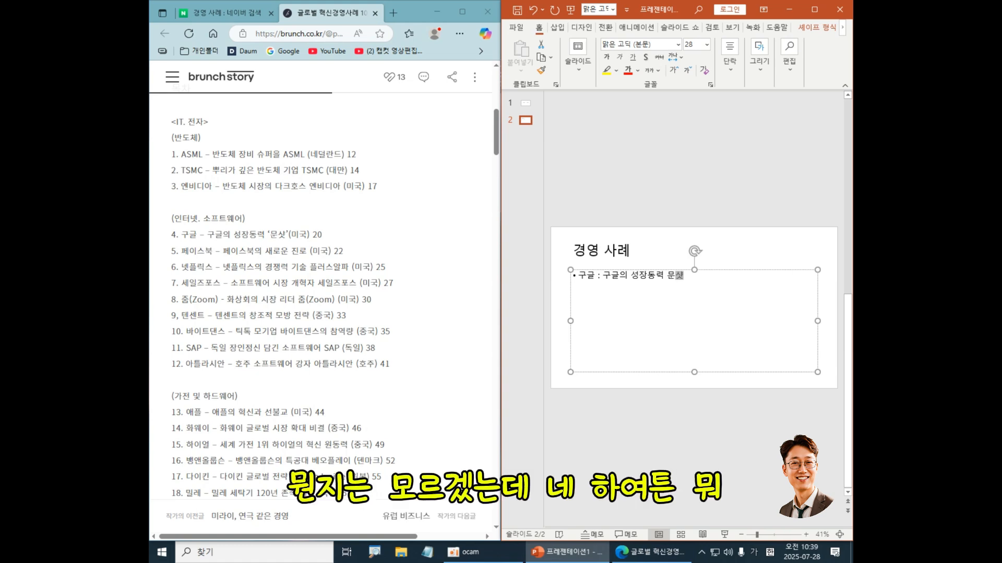
{"action": "key", "text": "Left"}
{"action": "type", "text": "\""}
{"action": "key", "text": "End"}
{"action": "type", "text": "\""}
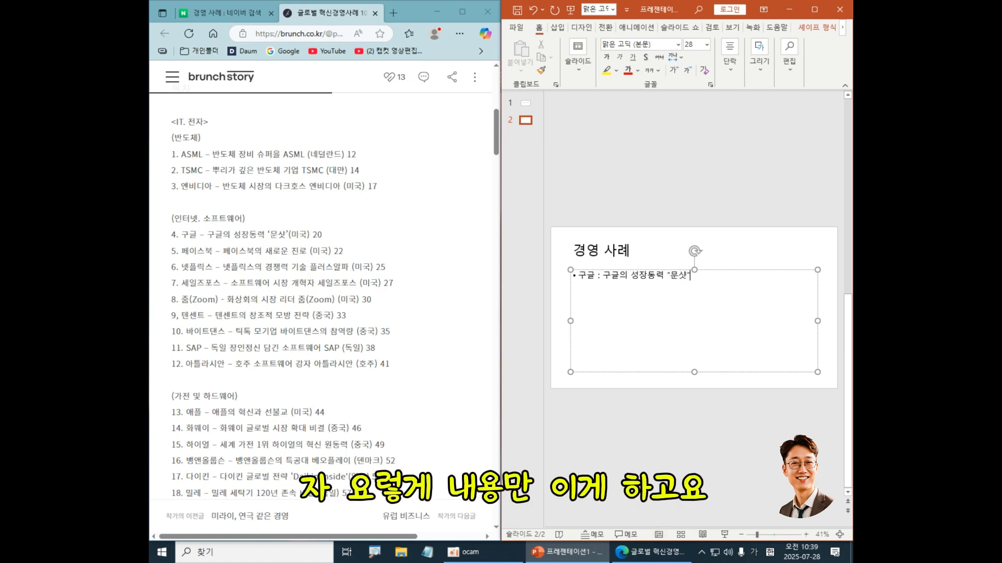
{"action": "key", "text": "Return"}
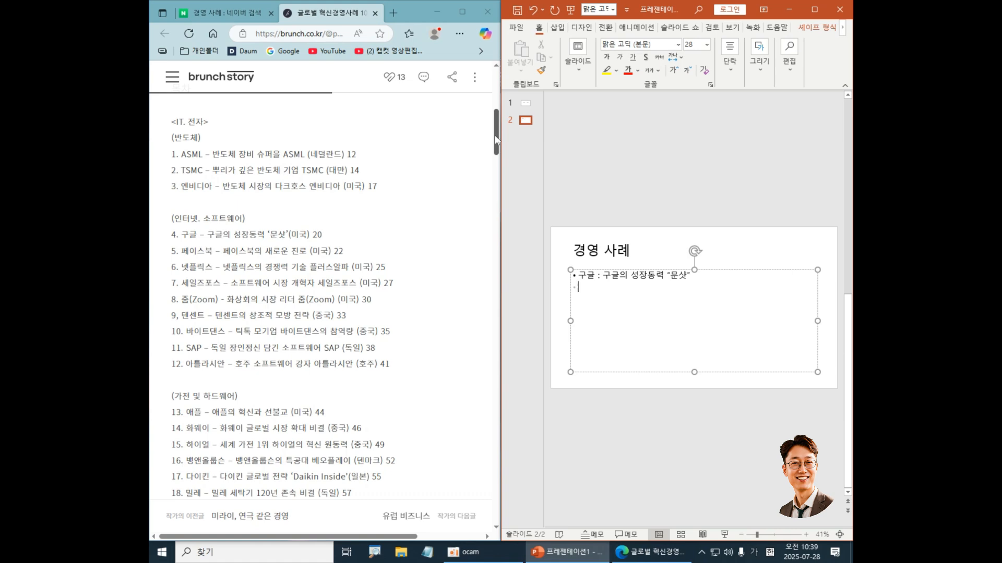
Step: Find the Netflix case in the article and add the bullet "넷플릭스 : 경쟁력 기술 플러스알파", followed by a new bullet
{"action": "left_click_drag", "start_coordinate": [495, 136], "coordinate": [497, 149]}
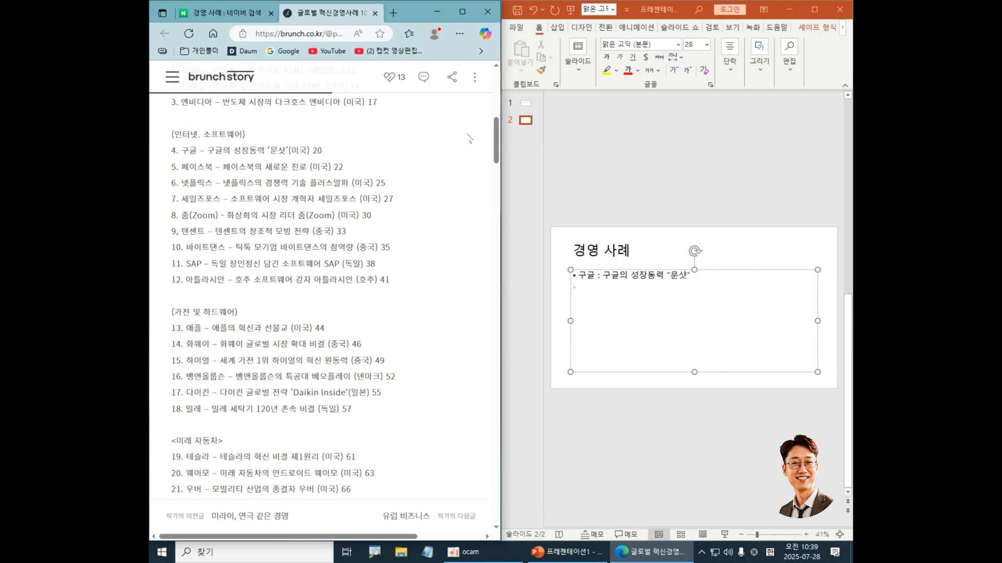
{"action": "left_click", "coordinate": [590, 296]}
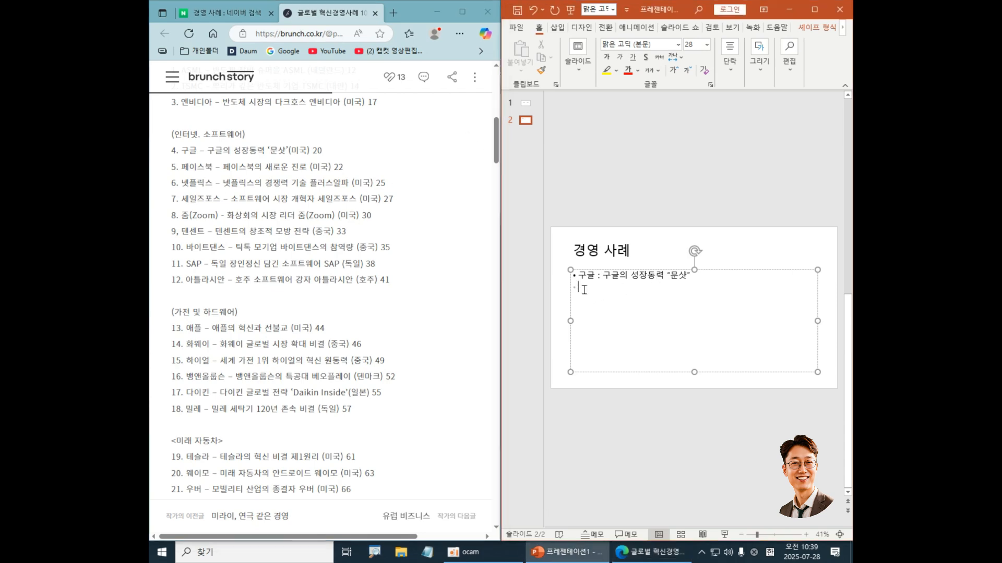
{"action": "type", "text": "넷플릭스 :"}
{"action": "type", "text": "경쟁력"}
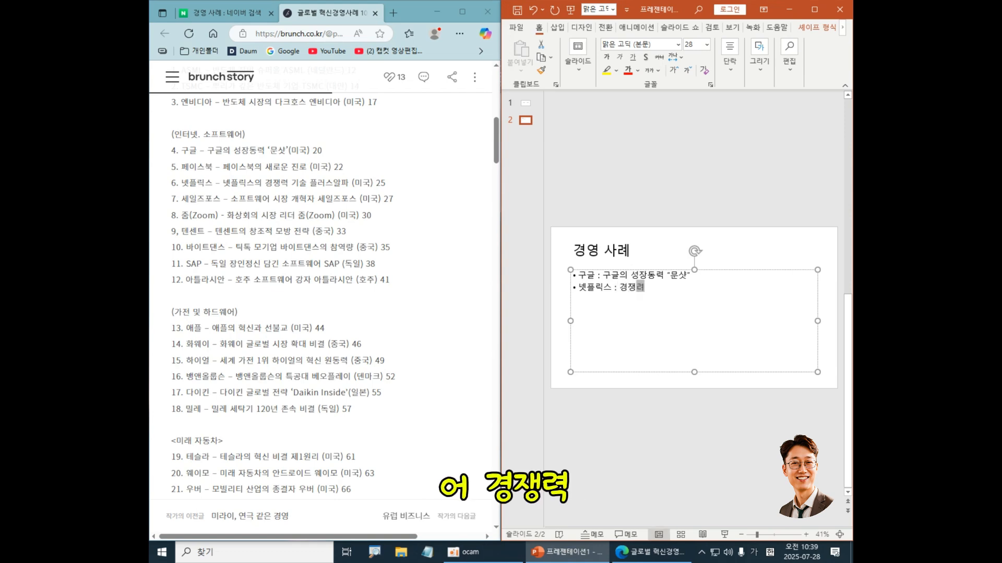
{"action": "type", "text": " 기술 플러스"}
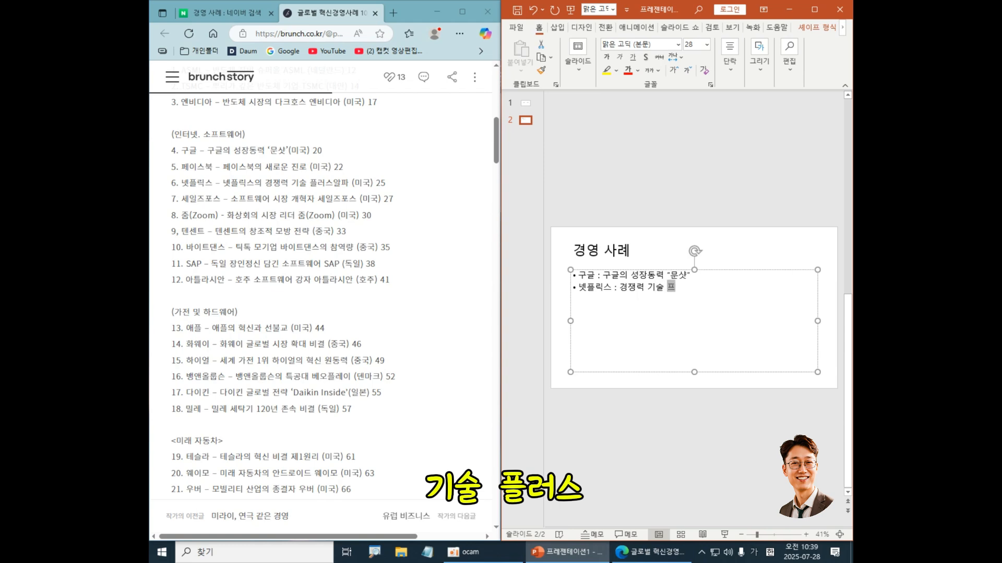
{"action": "type", "text": "알파"}
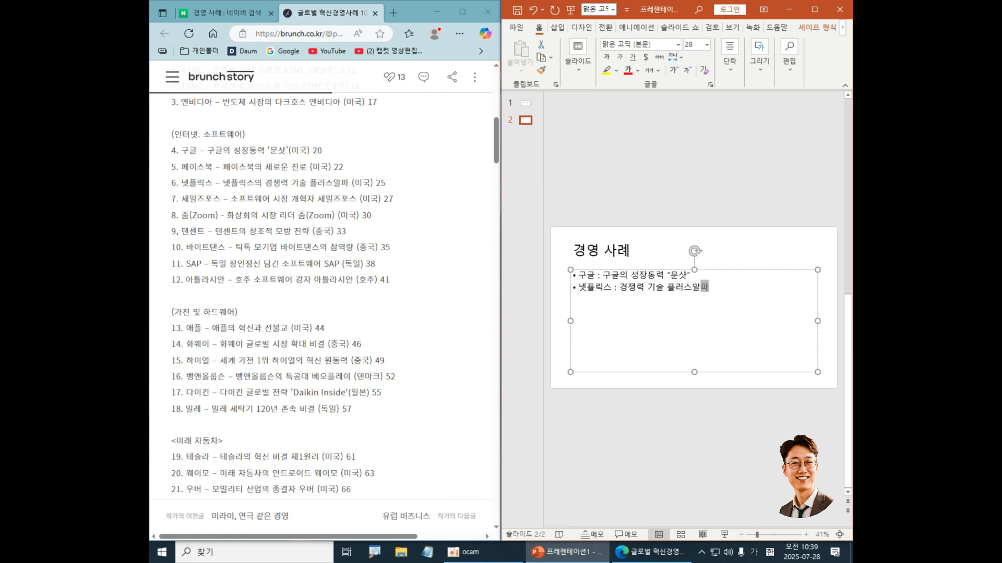
{"action": "key", "text": "Return"}
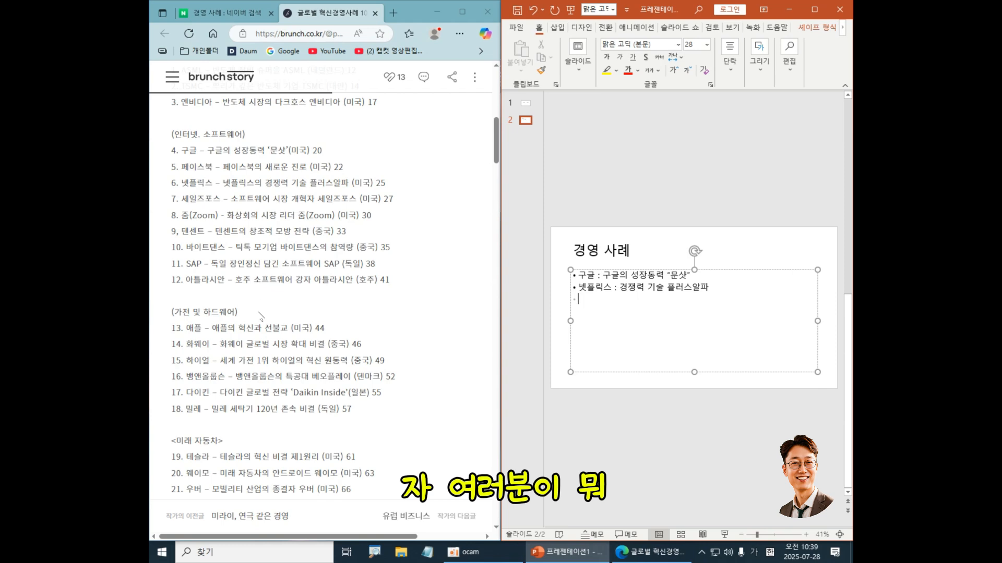
Step: Find the Tesla case in the article and add the bullet "테슬라 : 혁신 비결 제1원리", followed by a new bullet
{"action": "scroll", "coordinate": [496, 145], "scroll_direction": "down", "scroll_amount": 5}
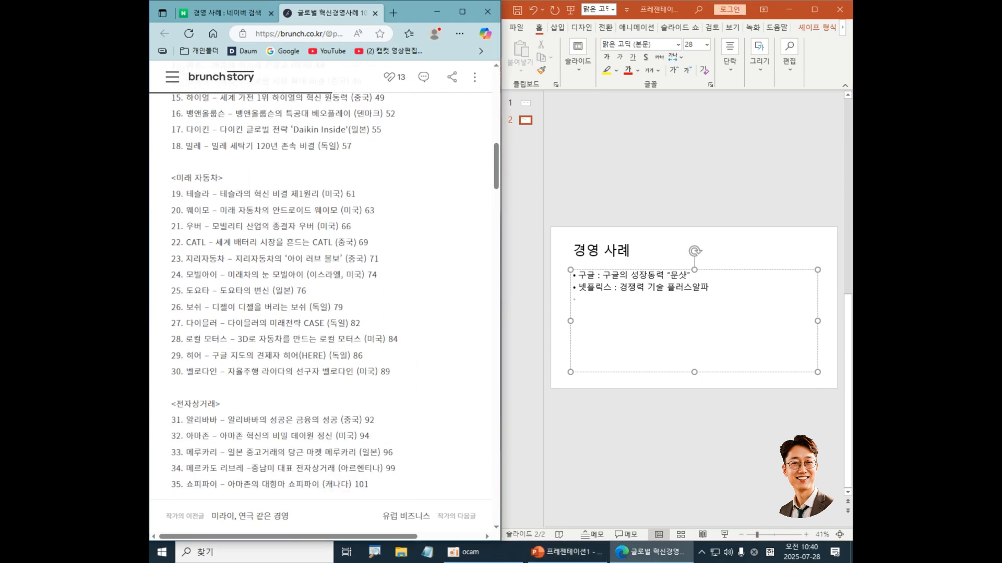
{"action": "left_click", "coordinate": [587, 299]}
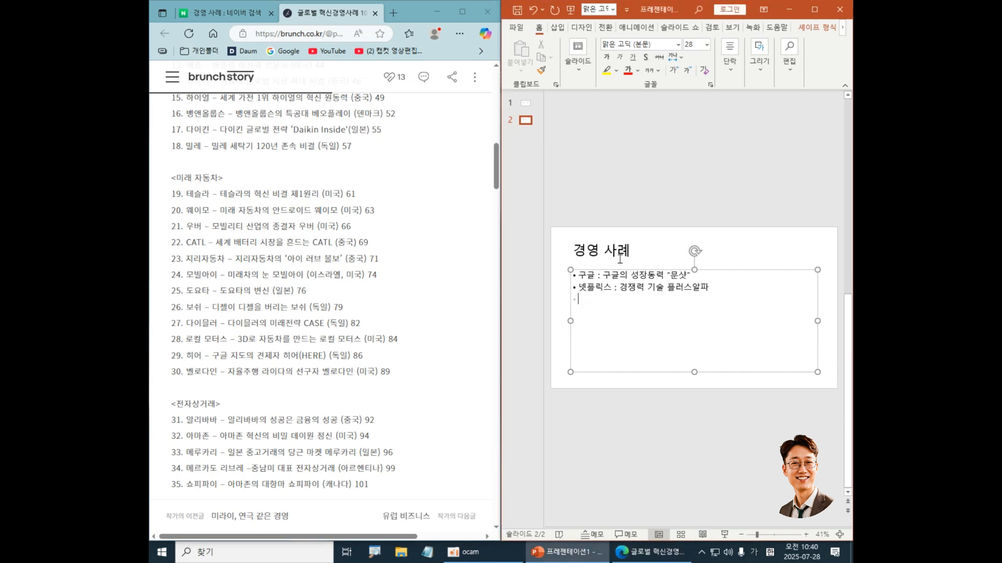
{"action": "type", "text": "테슬라 : 혁신 비결 제1원리"}
{"action": "key", "text": "Return"}
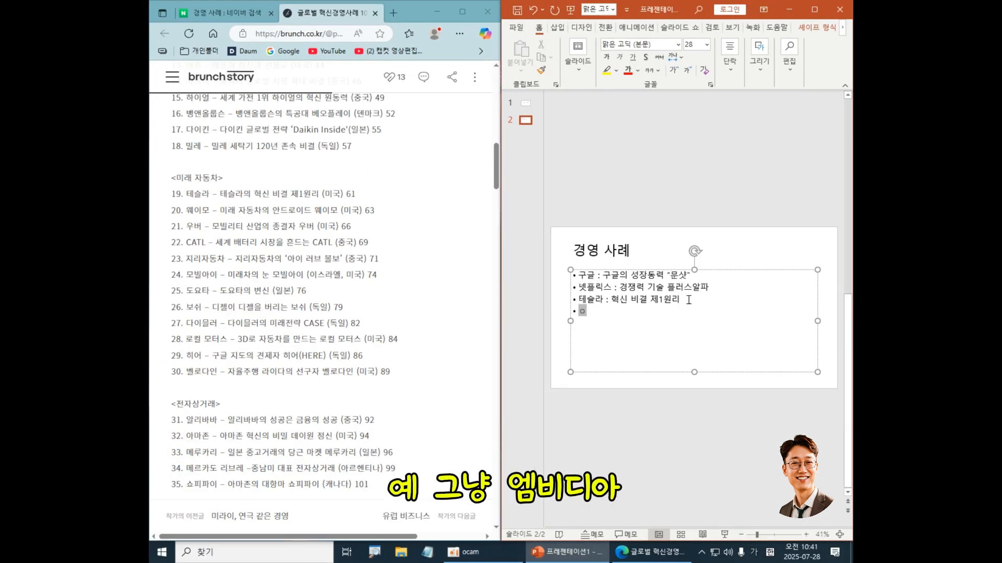
Step: Enter "엔비디아 : Ai 혁신 기업" as the fourth bullet in the slide's body
{"action": "type", "text": "엔비디아"}
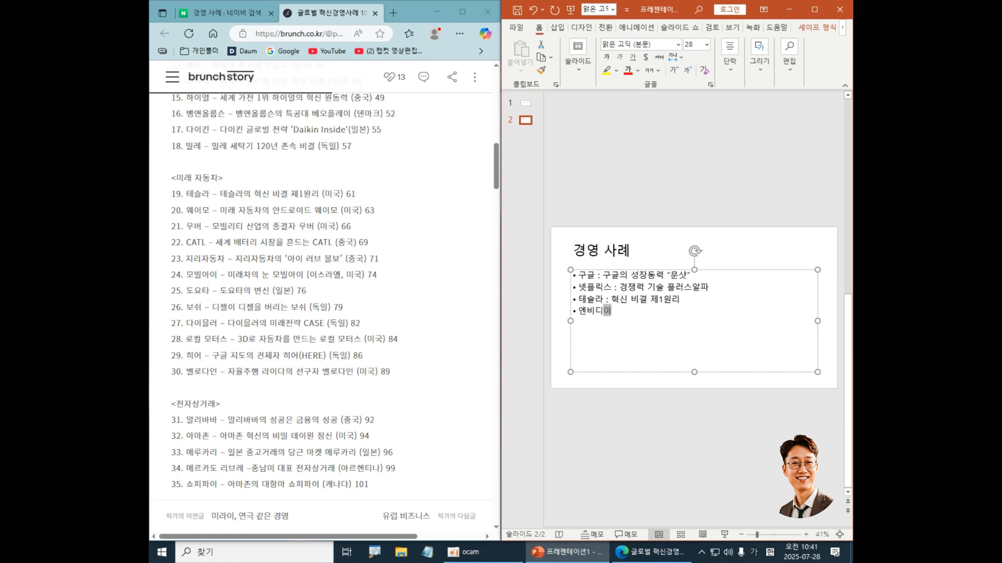
{"action": "type", "text": " :"}
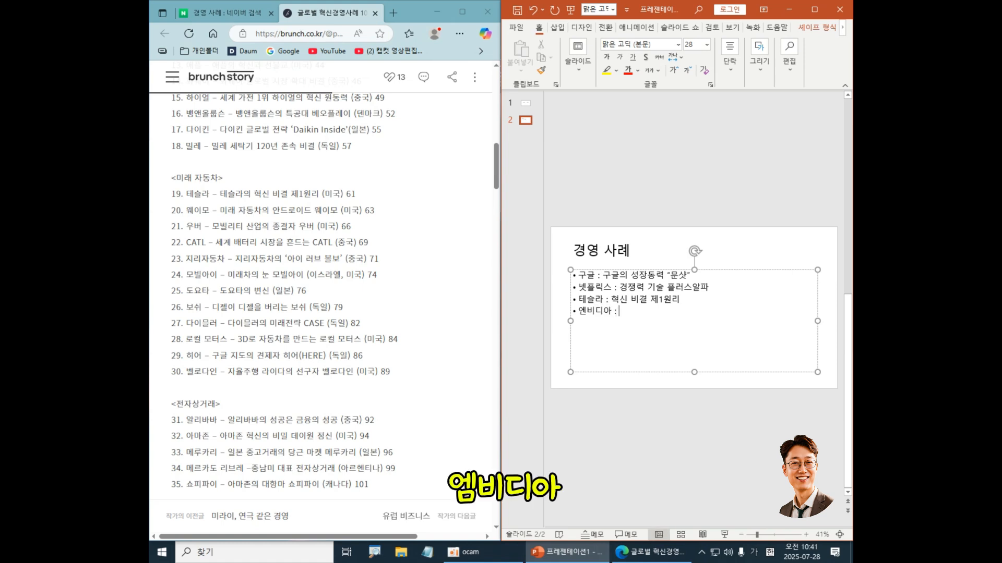
{"action": "key", "text": "Hangul"}
{"action": "type", "text": "A"}
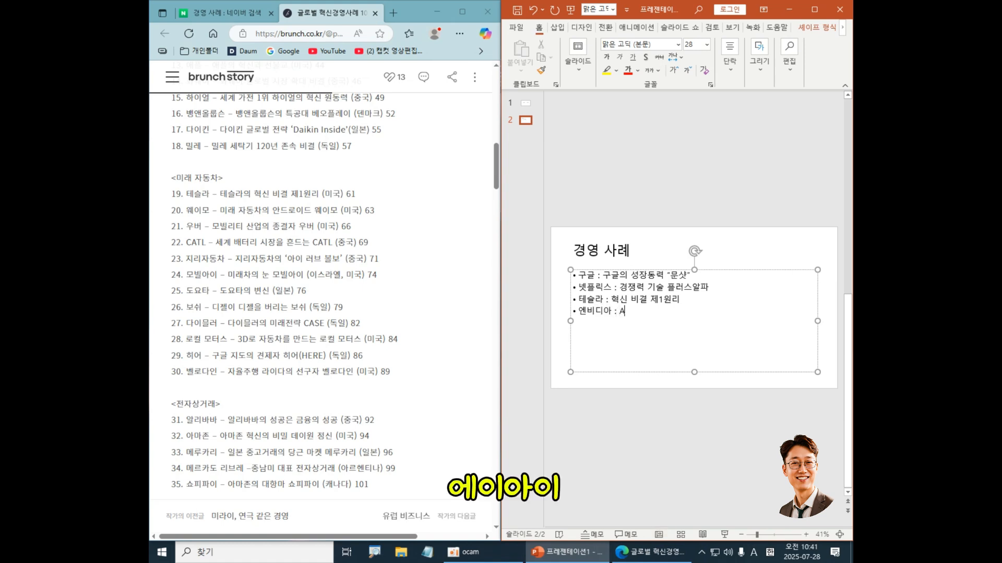
{"action": "type", "text": "i g"}
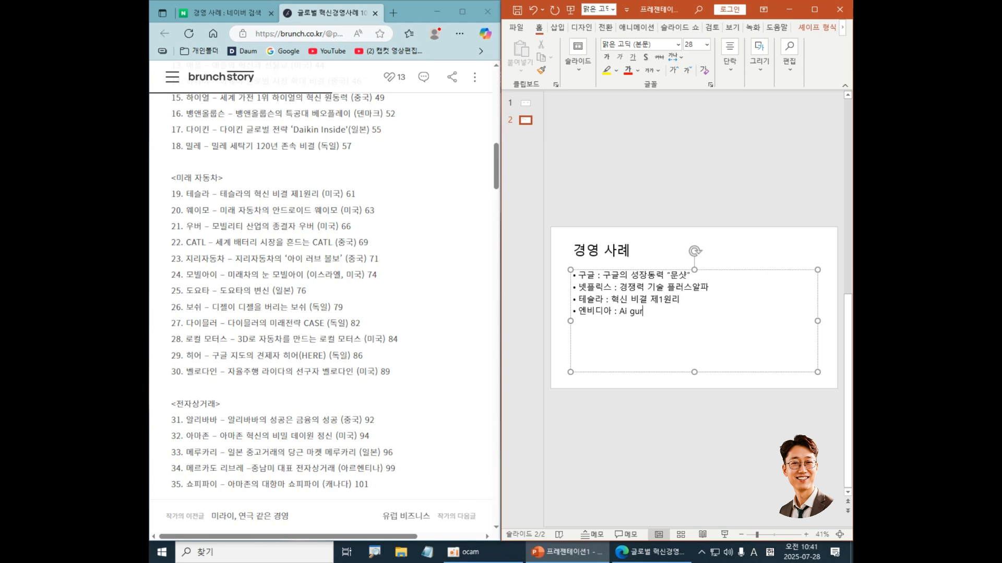
{"action": "key", "text": "BackSpace"}
{"action": "key", "text": "Hangul"}
{"action": "type", "text": "혁신 기업"}
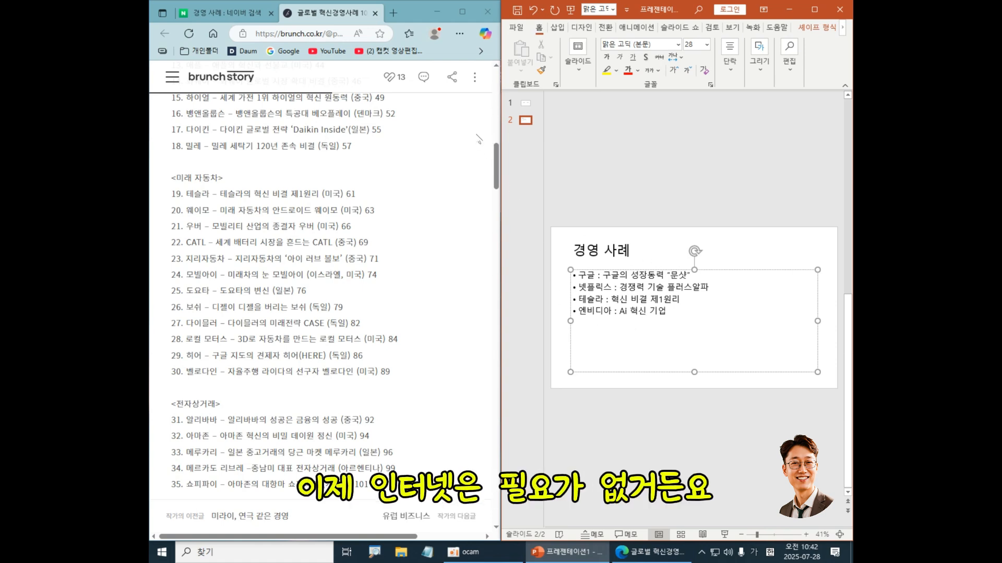
Step: Close the web browser and maximize the presentation window
{"action": "left_click", "coordinate": [487, 12]}
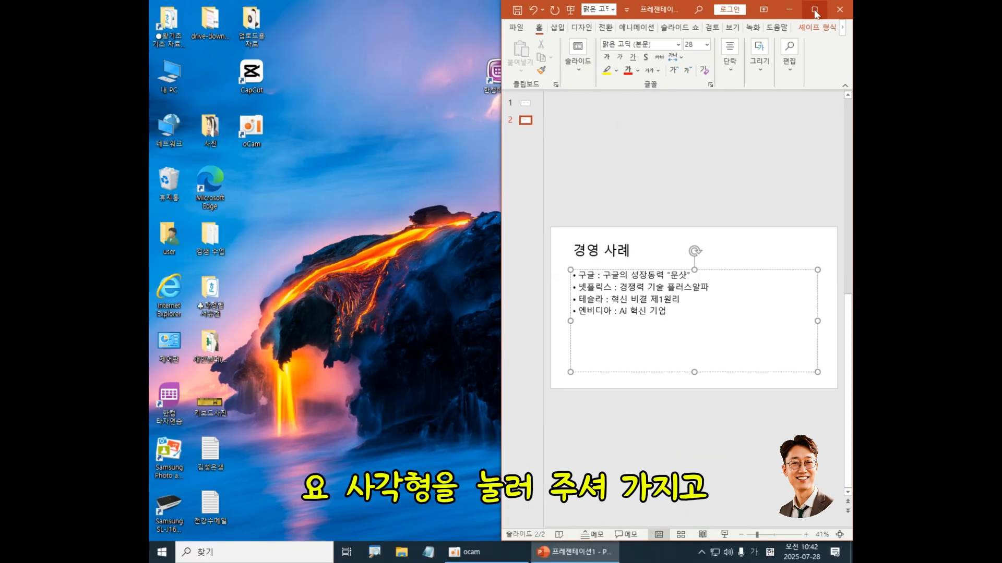
{"action": "left_click", "coordinate": [815, 9]}
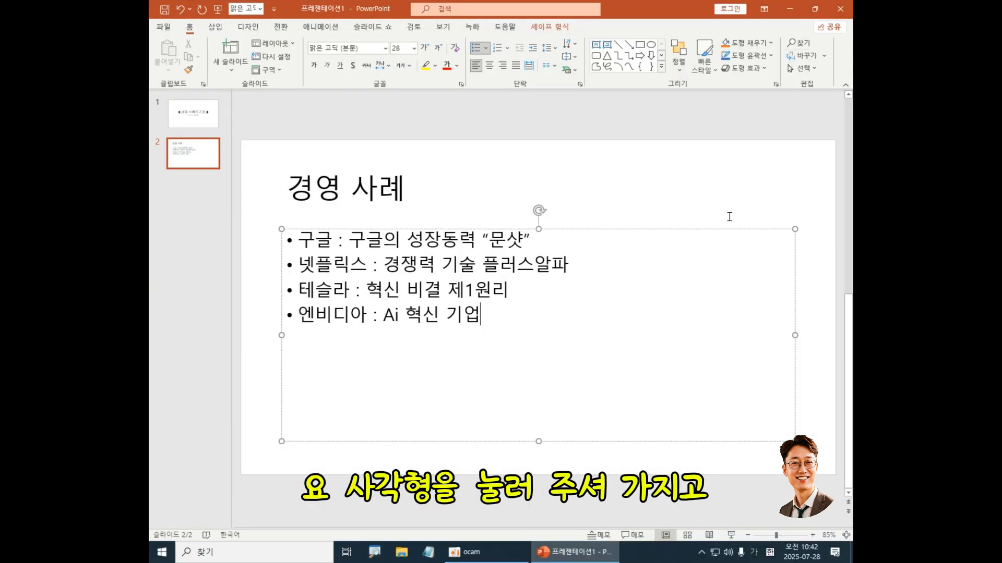
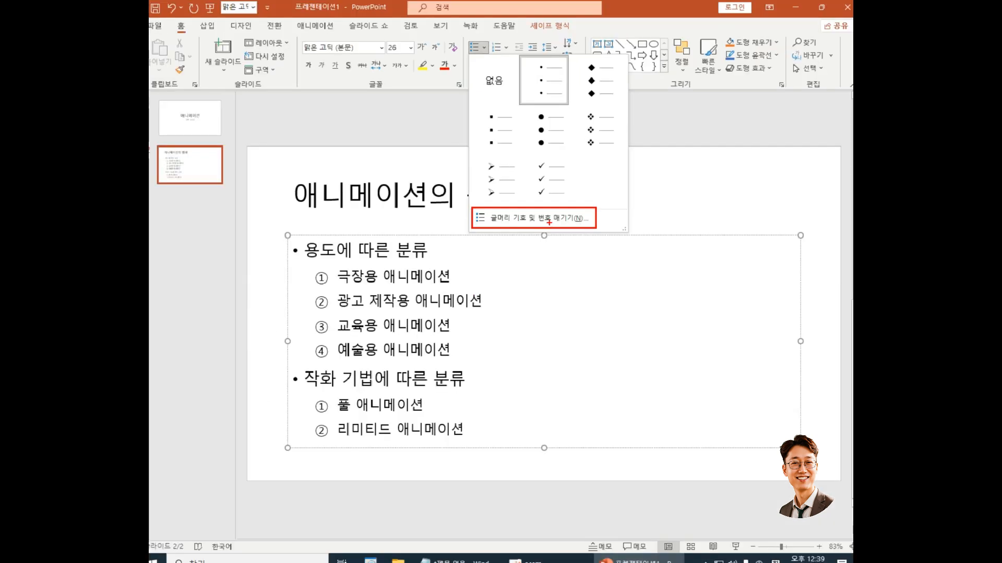
Step: Open the custom bullet symbol picker for the "용도에 따른 분류" line
{"action": "left_click", "coordinate": [485, 48]}
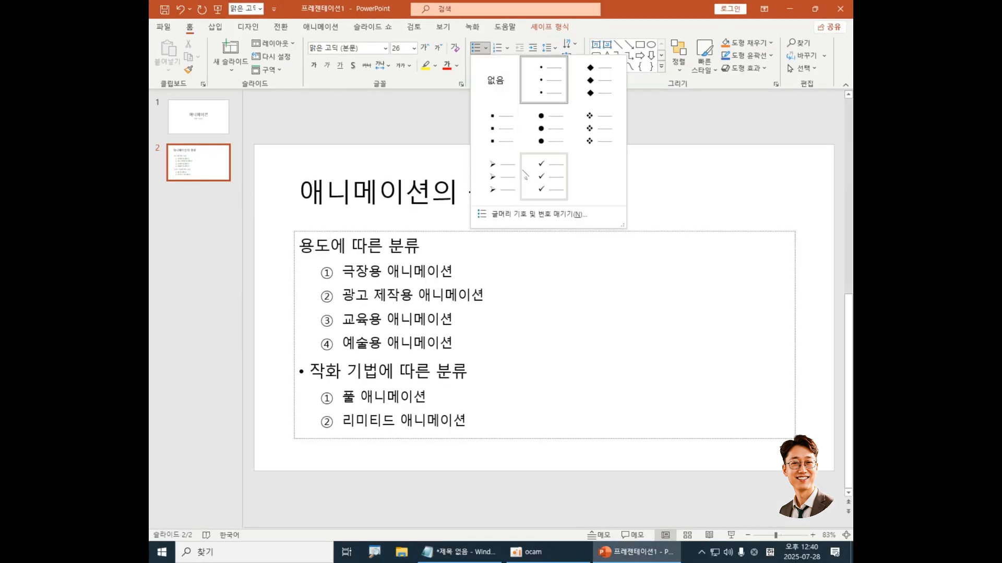
{"action": "left_click", "coordinate": [532, 215]}
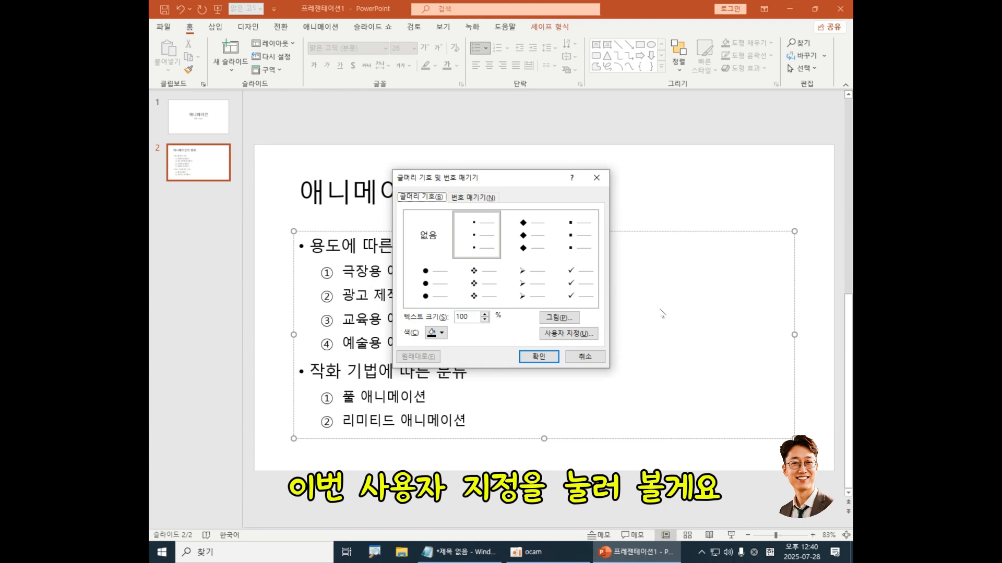
{"action": "left_click", "coordinate": [594, 337]}
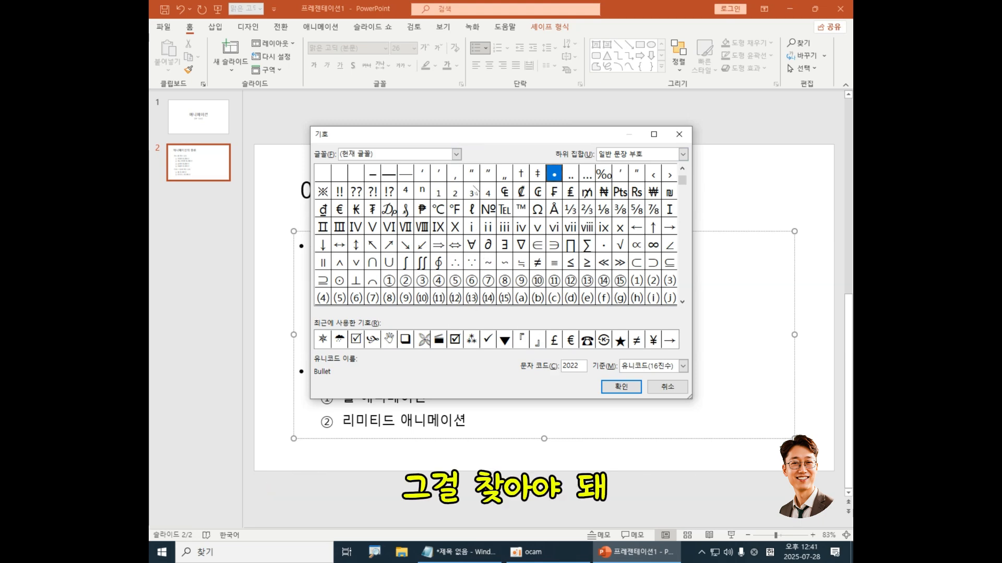
{"action": "left_click", "coordinate": [457, 154]}
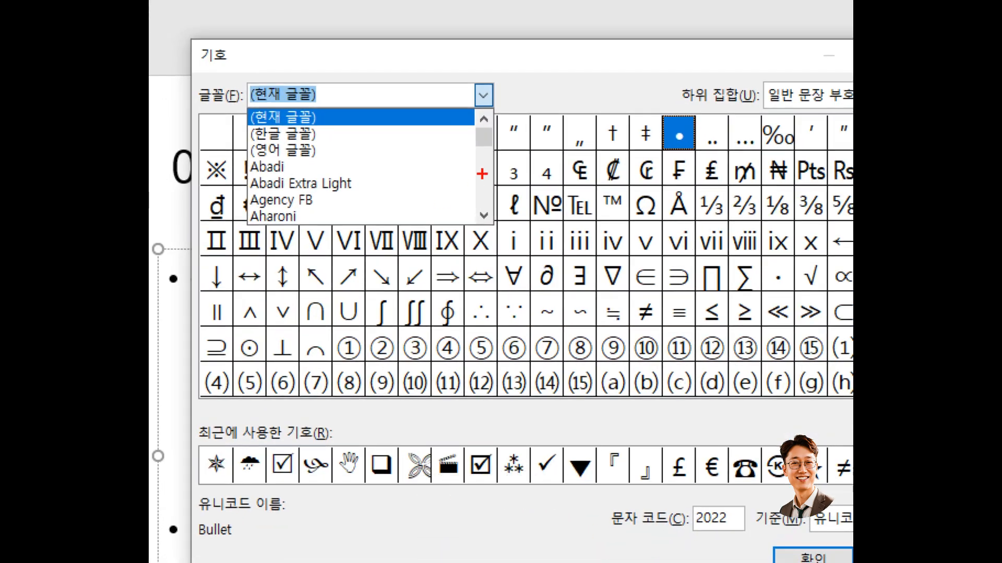
{"action": "mouse_move", "coordinate": [476, 130]}
{"action": "left_mouse_down"}
{"action": "mouse_move", "coordinate": [493, 150]}
{"action": "mouse_move", "coordinate": [484, 196]}
{"action": "mouse_move", "coordinate": [502, 187]}
{"action": "mouse_move", "coordinate": [561, 200]}
{"action": "left_mouse_up"}
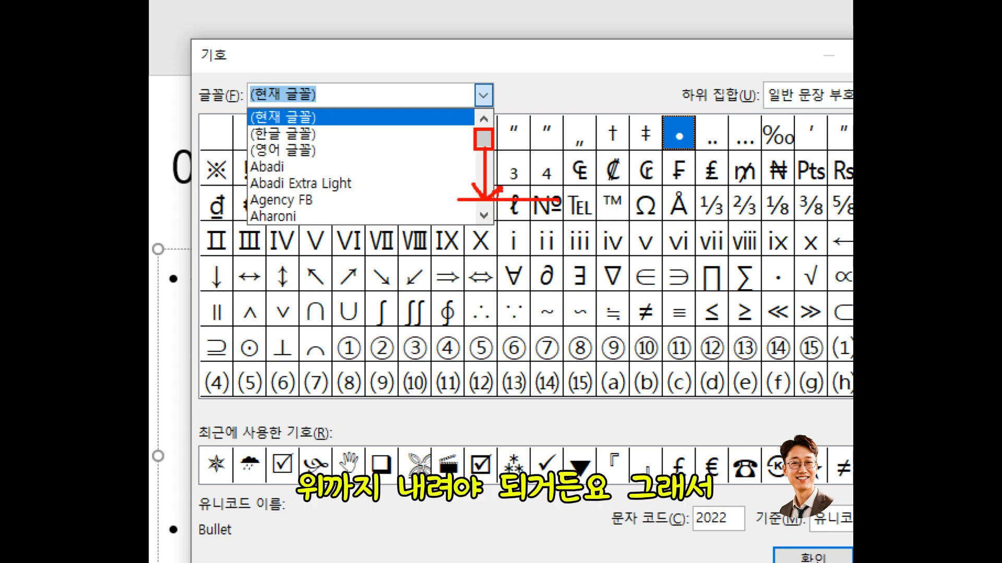
{"action": "key", "text": "Escape"}
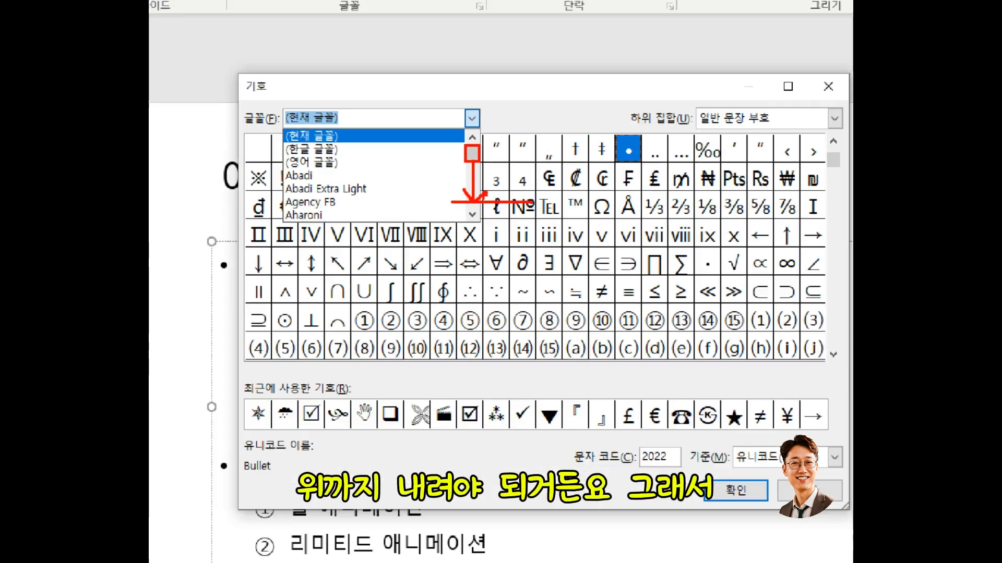
{"action": "left_click", "coordinate": [483, 95]}
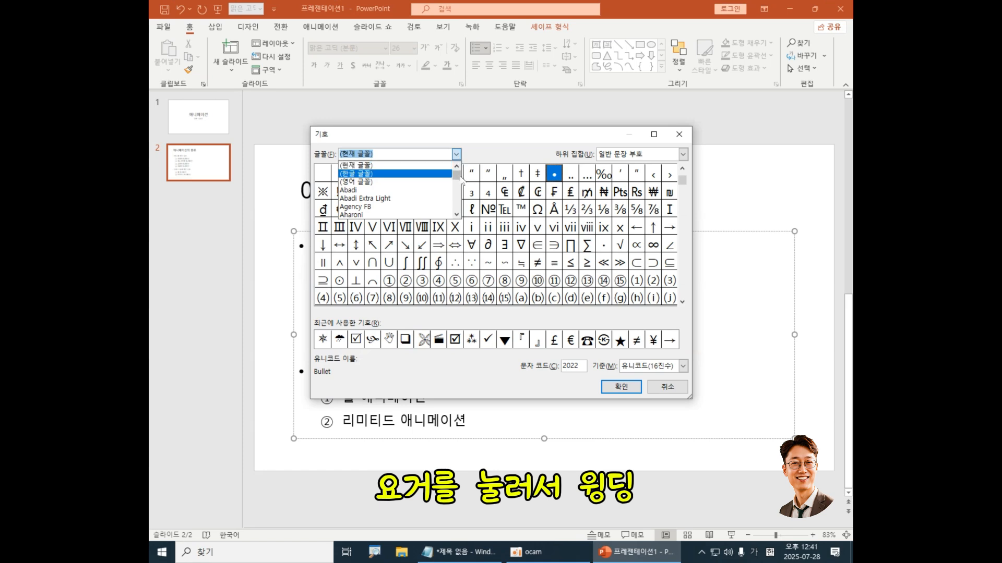
{"action": "left_click_drag", "start_coordinate": [458, 177], "coordinate": [460, 211]}
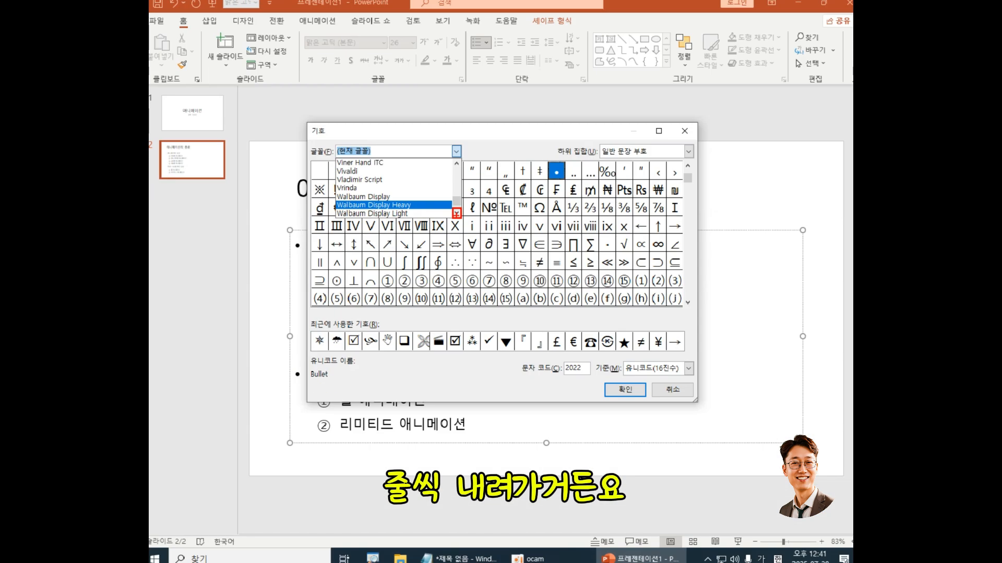
{"action": "left_click", "coordinate": [481, 48]}
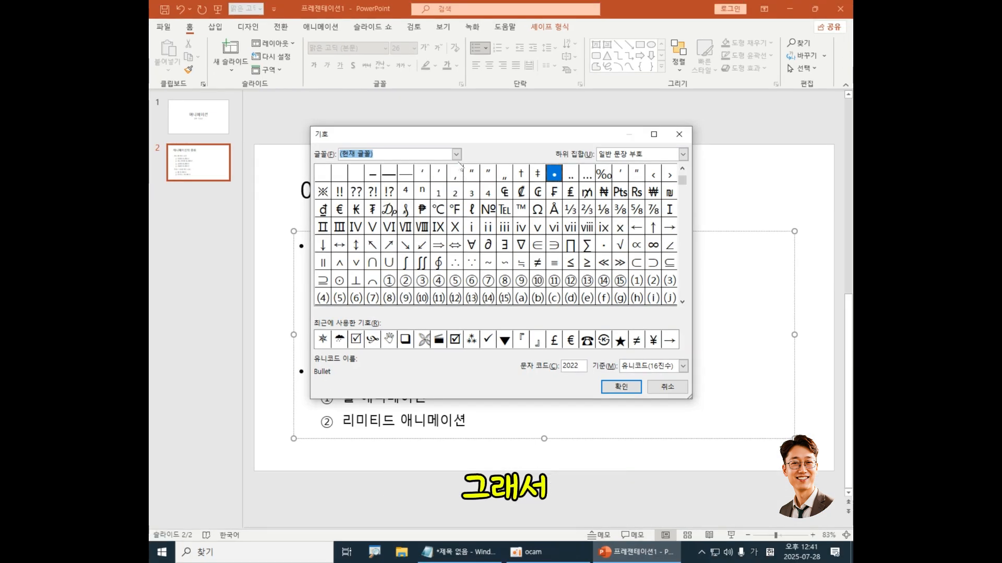
{"action": "left_click", "coordinate": [481, 47]}
{"action": "left_click_drag", "start_coordinate": [457, 178], "coordinate": [457, 206]}
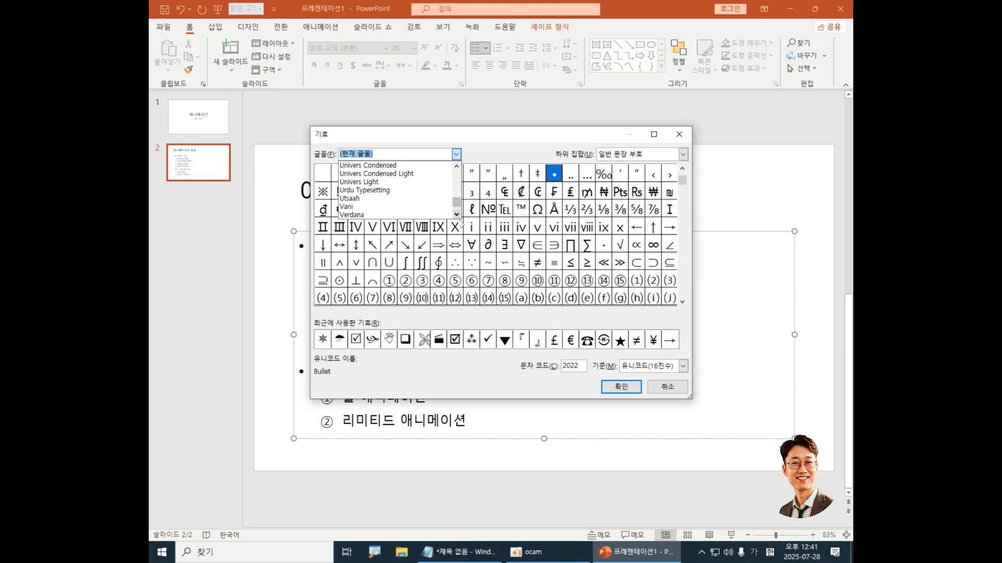
{"action": "left_click", "coordinate": [457, 215]}
{"action": "left_click", "coordinate": [456, 214]}
{"action": "left_click", "coordinate": [456, 214]}
{"action": "left_click", "coordinate": [457, 214]}
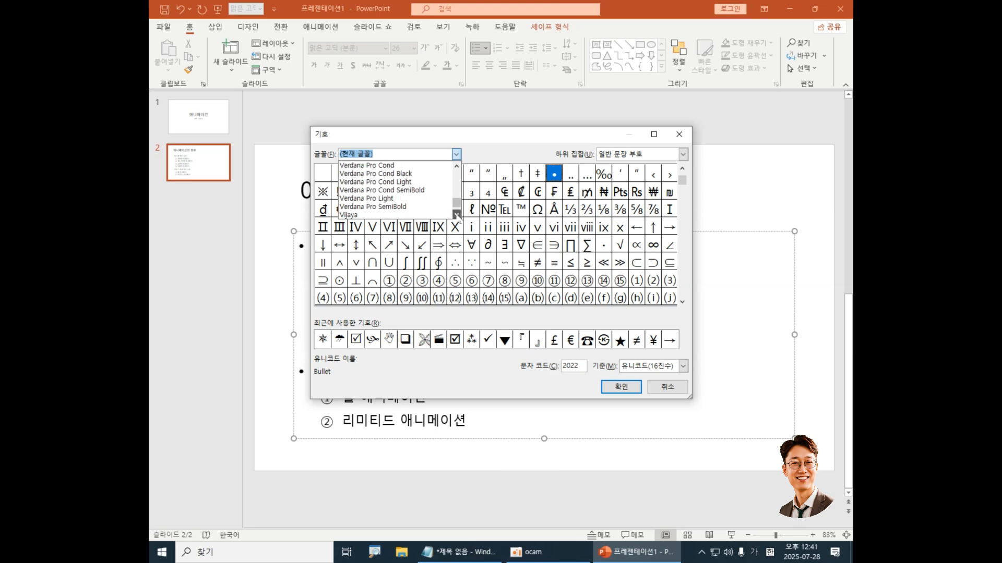
{"action": "left_click", "coordinate": [456, 215]}
{"action": "left_click", "coordinate": [456, 214]}
{"action": "left_click", "coordinate": [457, 214]}
{"action": "left_click", "coordinate": [456, 214]}
{"action": "left_click", "coordinate": [456, 214]}
{"action": "left_click", "coordinate": [456, 215]}
{"action": "left_click", "coordinate": [456, 214]}
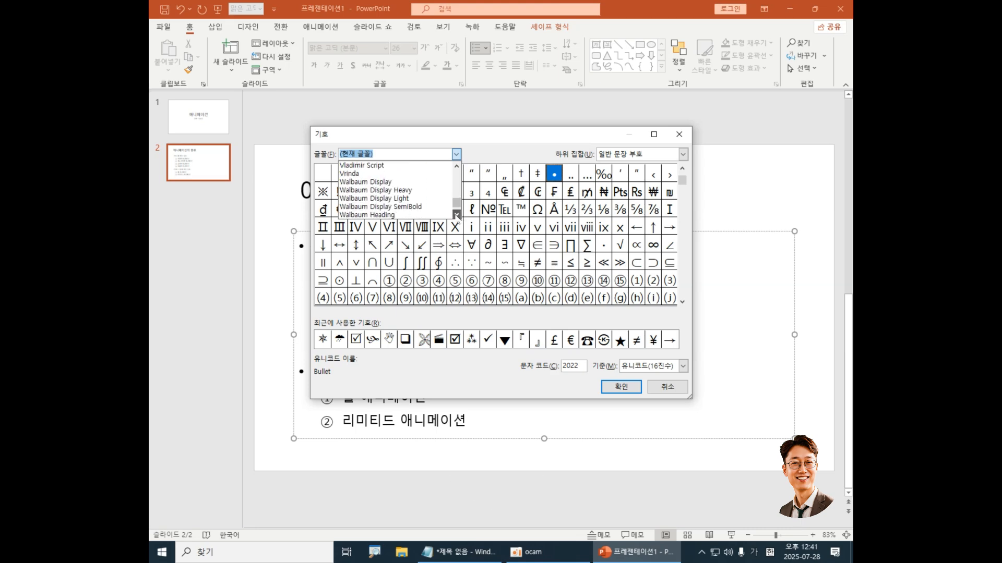
{"action": "left_click", "coordinate": [456, 215]}
{"action": "left_click", "coordinate": [456, 214]}
{"action": "left_click", "coordinate": [456, 215]}
{"action": "left_click", "coordinate": [456, 215]}
{"action": "left_click", "coordinate": [457, 215]}
{"action": "left_click", "coordinate": [456, 215]}
{"action": "left_click", "coordinate": [457, 214]}
{"action": "left_click", "coordinate": [456, 214]}
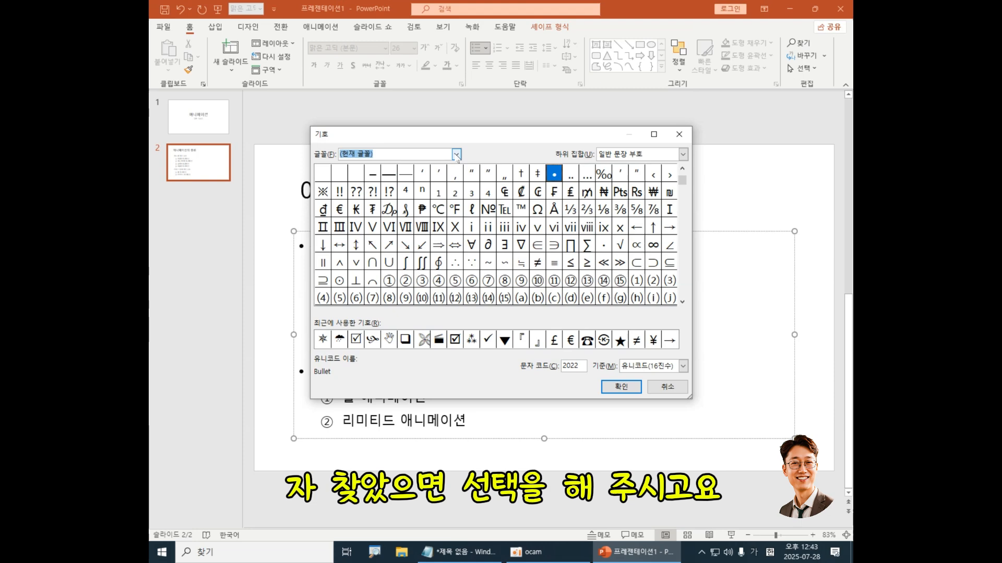
Step: Set the font of the symbol picker to Wingdings 2
{"action": "left_click", "coordinate": [456, 154]}
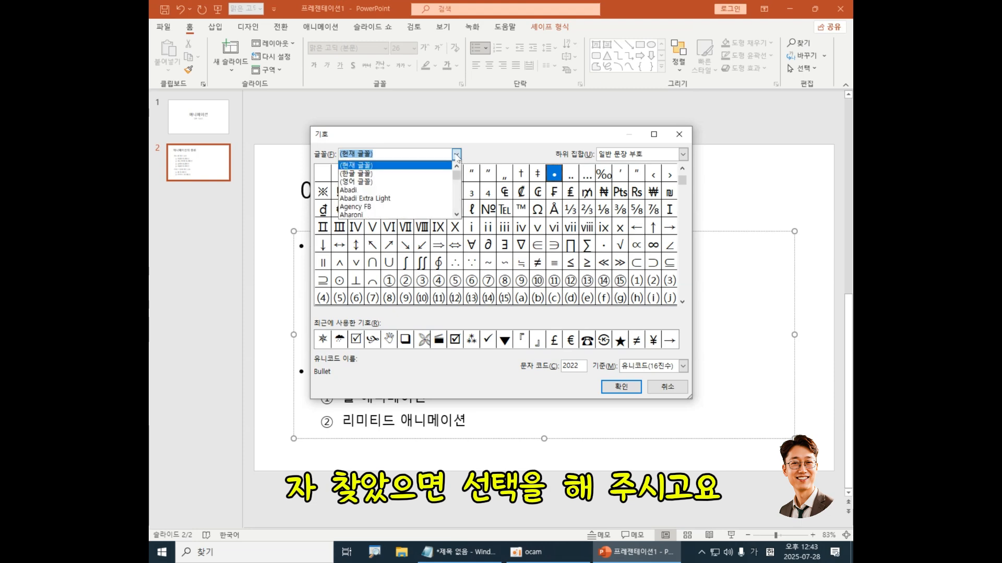
{"action": "left_click_drag", "start_coordinate": [457, 176], "coordinate": [456, 203]}
{"action": "left_click", "coordinate": [457, 215]}
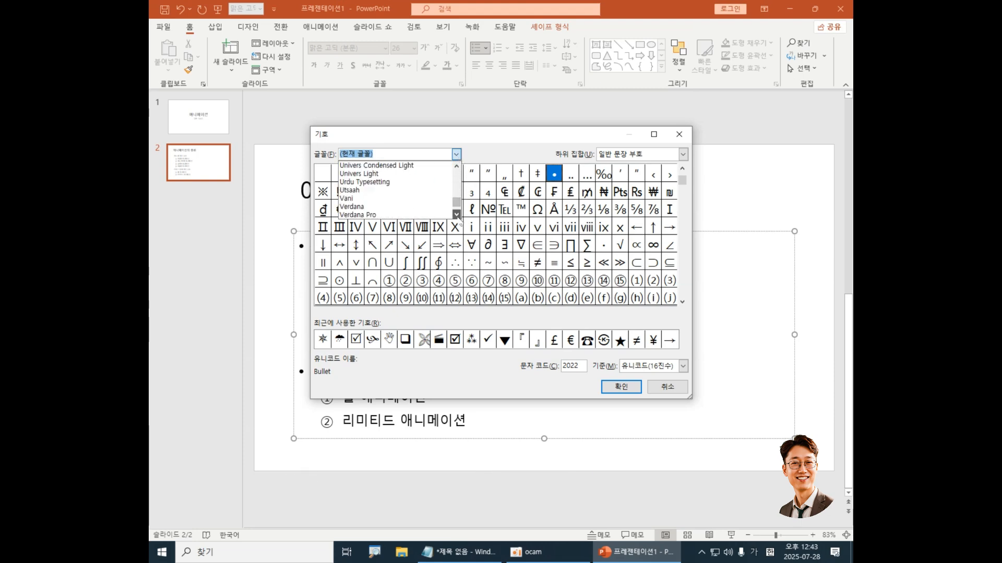
{"action": "left_click", "coordinate": [456, 215]}
{"action": "left_click", "coordinate": [456, 215]}
{"action": "left_click", "coordinate": [457, 215]}
{"action": "left_click", "coordinate": [456, 215]}
{"action": "left_click", "coordinate": [457, 215]}
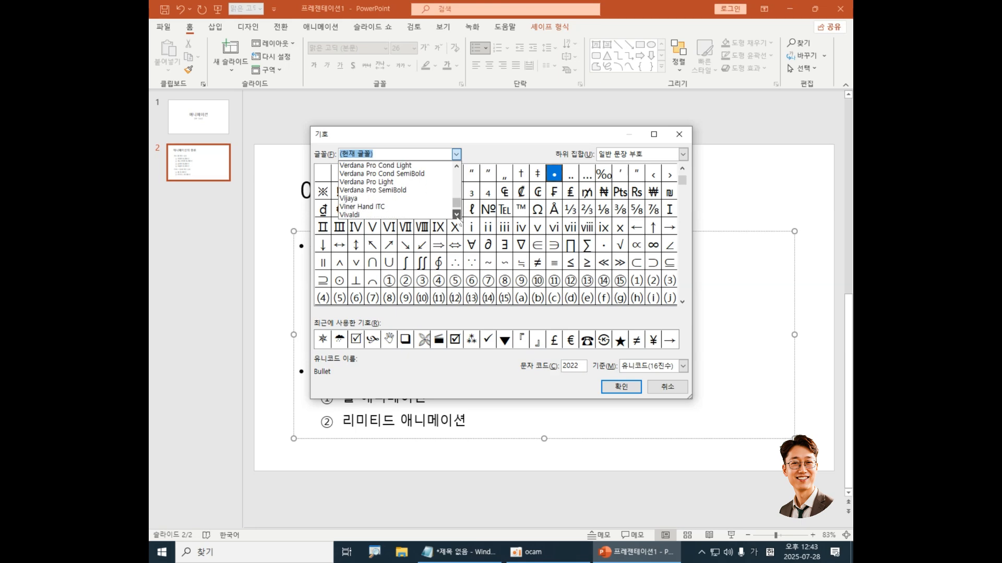
{"action": "left_click", "coordinate": [456, 215]}
{"action": "left_click", "coordinate": [457, 215]}
{"action": "left_click", "coordinate": [457, 215]}
{"action": "left_click", "coordinate": [456, 215]}
{"action": "left_click", "coordinate": [456, 215]}
{"action": "left_click", "coordinate": [456, 215]}
{"action": "left_click", "coordinate": [457, 215]}
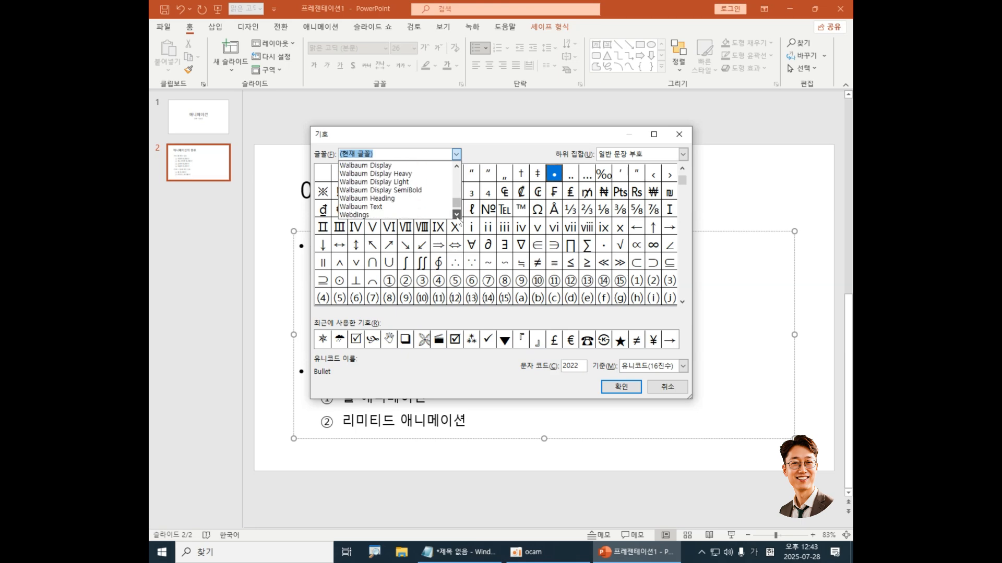
{"action": "left_click", "coordinate": [456, 215]}
{"action": "left_click", "coordinate": [456, 215]}
{"action": "left_click", "coordinate": [456, 215]}
{"action": "left_click", "coordinate": [456, 215]}
{"action": "left_click", "coordinate": [457, 215]}
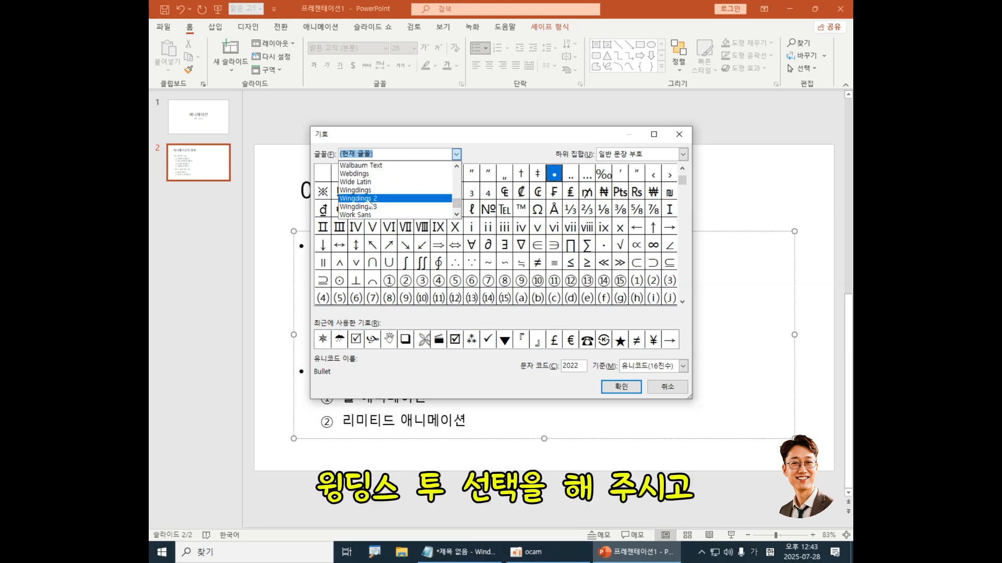
{"action": "left_click", "coordinate": [372, 198]}
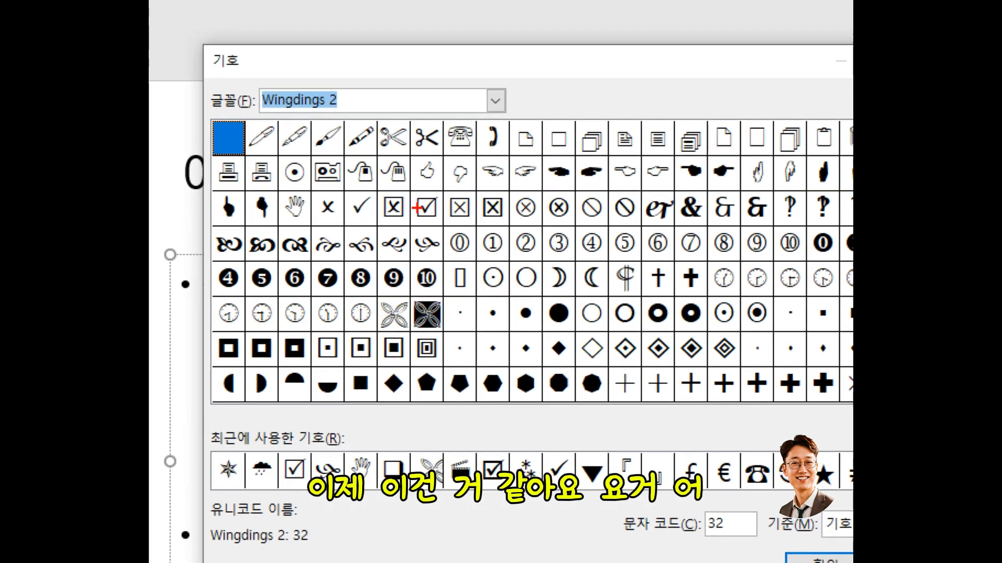
Step: Choose the checked-box symbol with character code 82 as the custom bullet
{"action": "left_click_drag", "start_coordinate": [409, 183], "coordinate": [446, 232]}
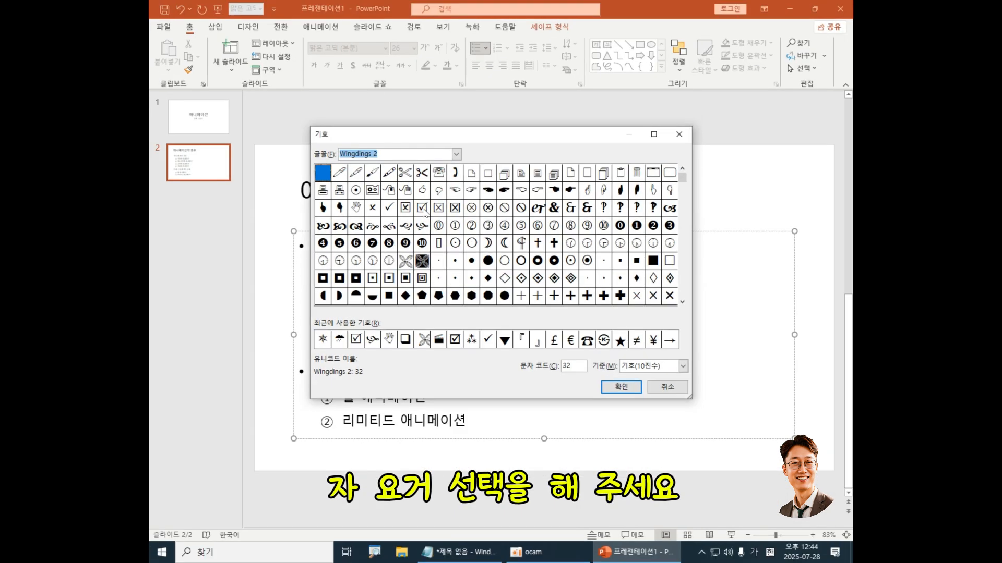
{"action": "left_click", "coordinate": [423, 209]}
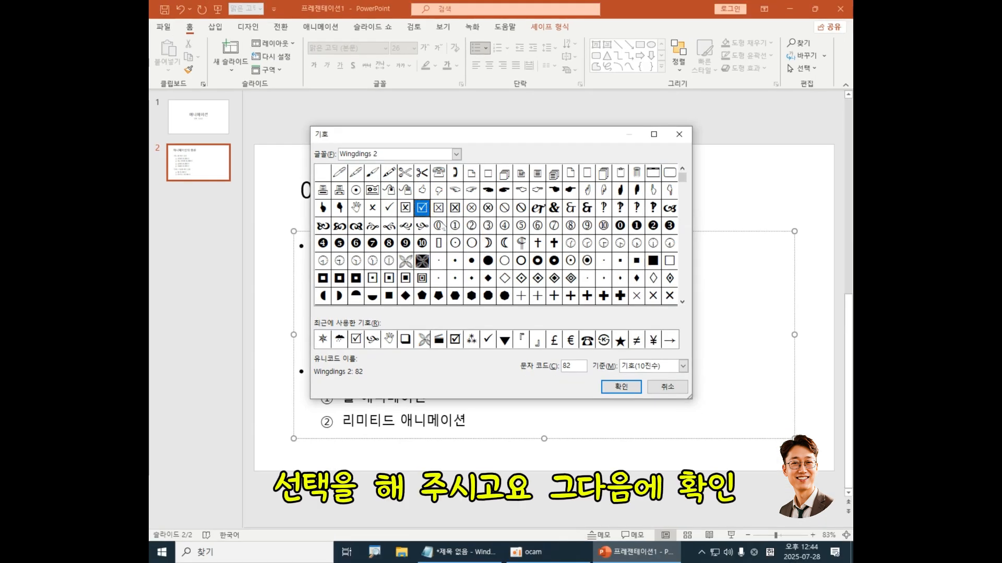
{"action": "left_click", "coordinate": [622, 387]}
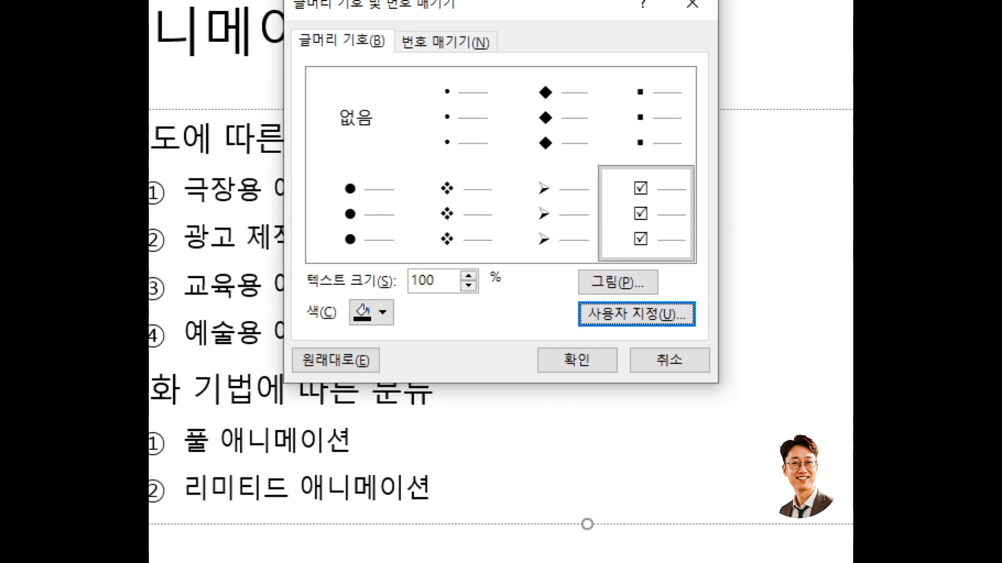
Step: Set the checked-box bullet's color to standard red and apply it to the "용도에 따른 분류" line
{"action": "left_click_drag", "start_coordinate": [625, 172], "coordinate": [655, 257]}
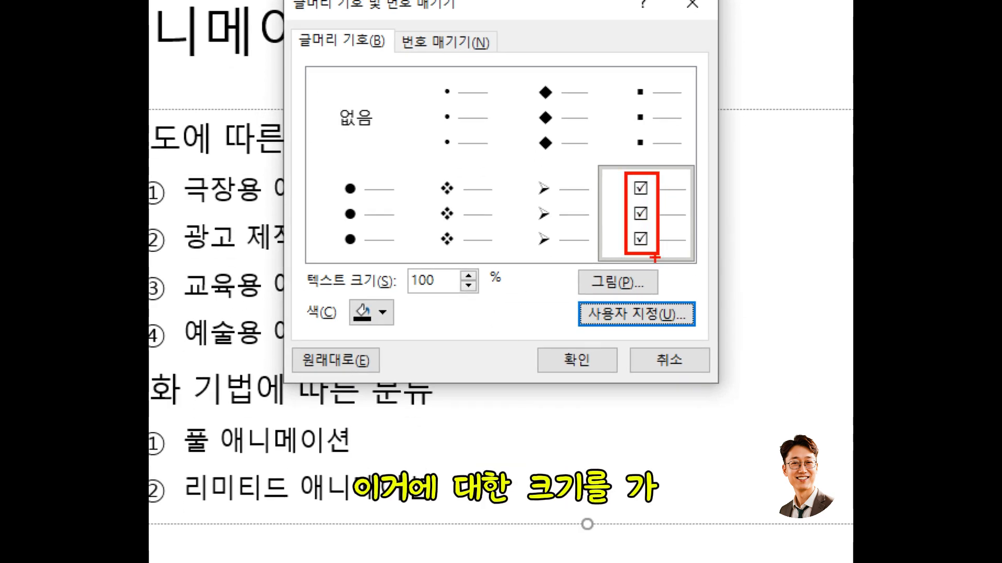
{"action": "mouse_move", "coordinate": [405, 263]}
{"action": "left_mouse_down"}
{"action": "mouse_move", "coordinate": [445, 303]}
{"action": "mouse_move", "coordinate": [488, 305]}
{"action": "left_mouse_up"}
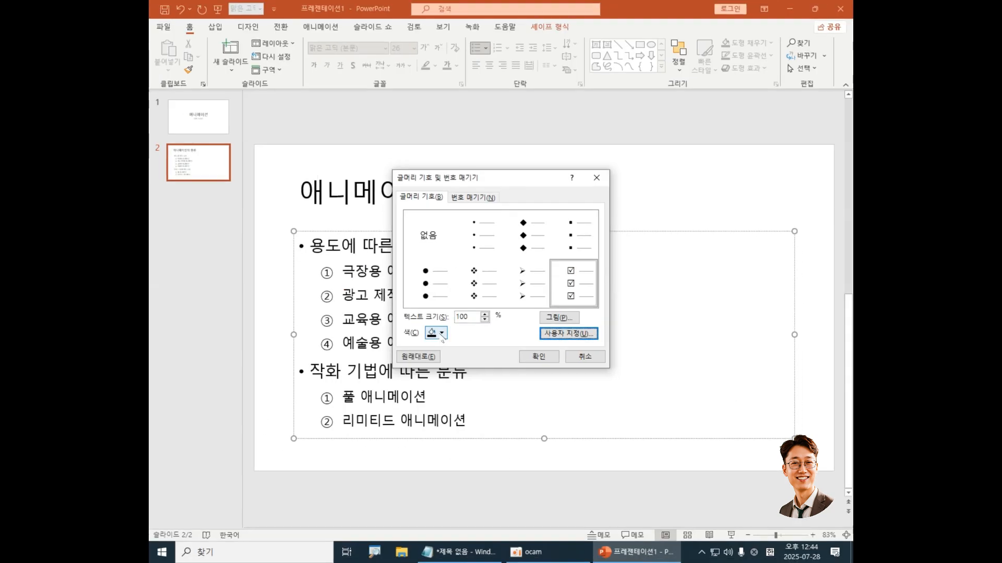
{"action": "left_click", "coordinate": [383, 313]}
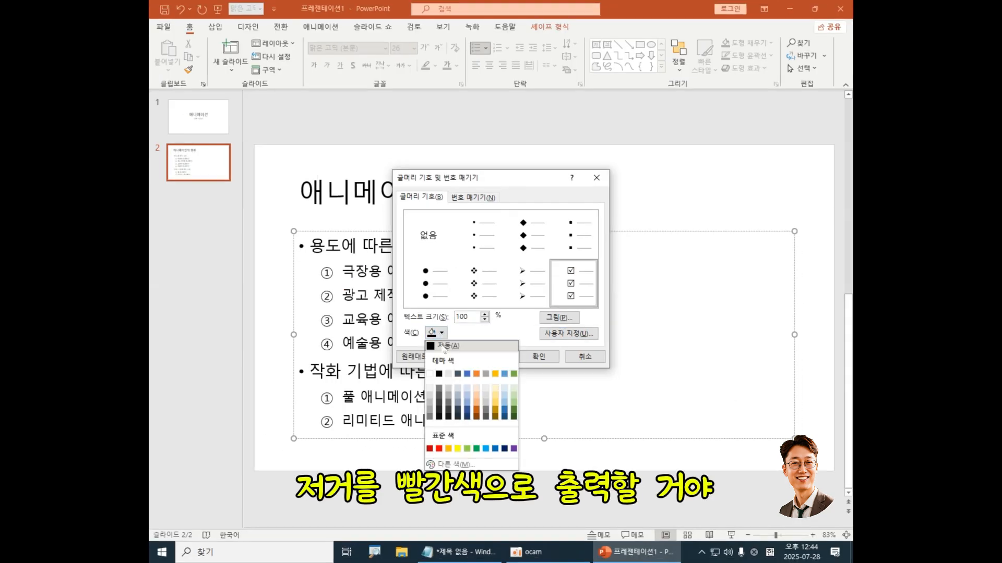
{"action": "left_click", "coordinate": [439, 449]}
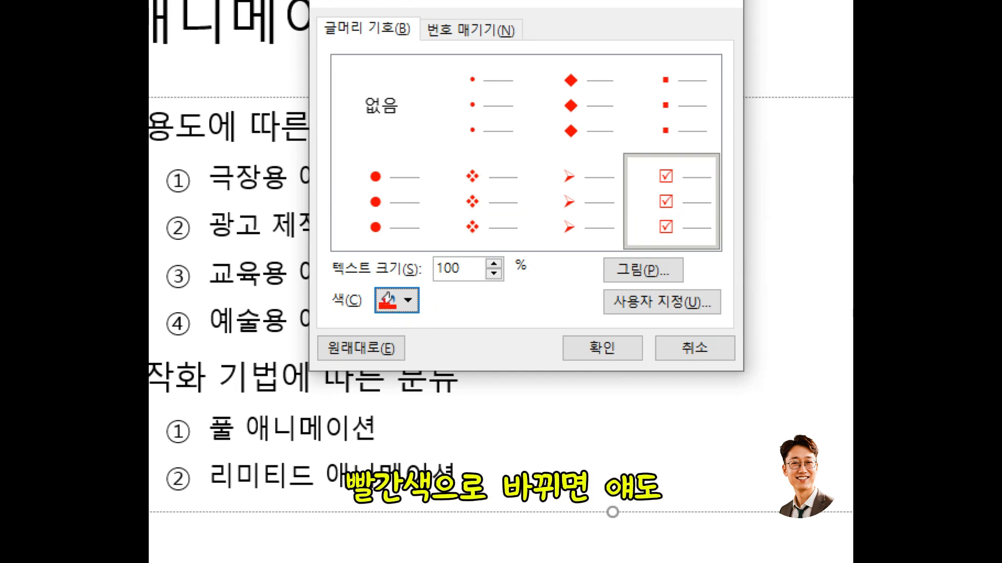
{"action": "mouse_move", "coordinate": [627, 150]}
{"action": "left_mouse_down"}
{"action": "mouse_move", "coordinate": [634, 221]}
{"action": "mouse_move", "coordinate": [723, 243]}
{"action": "left_mouse_up"}
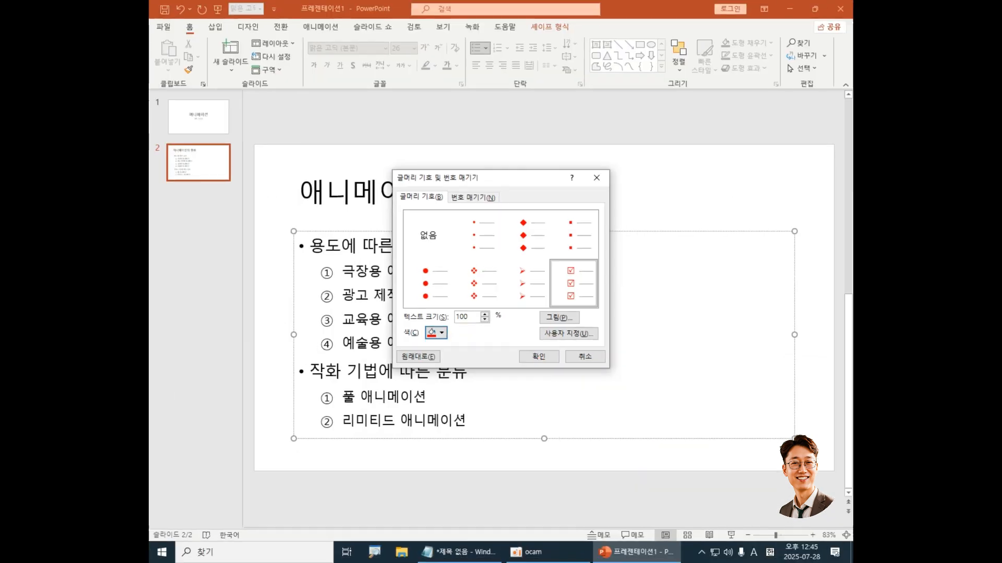
{"action": "left_click", "coordinate": [539, 357]}
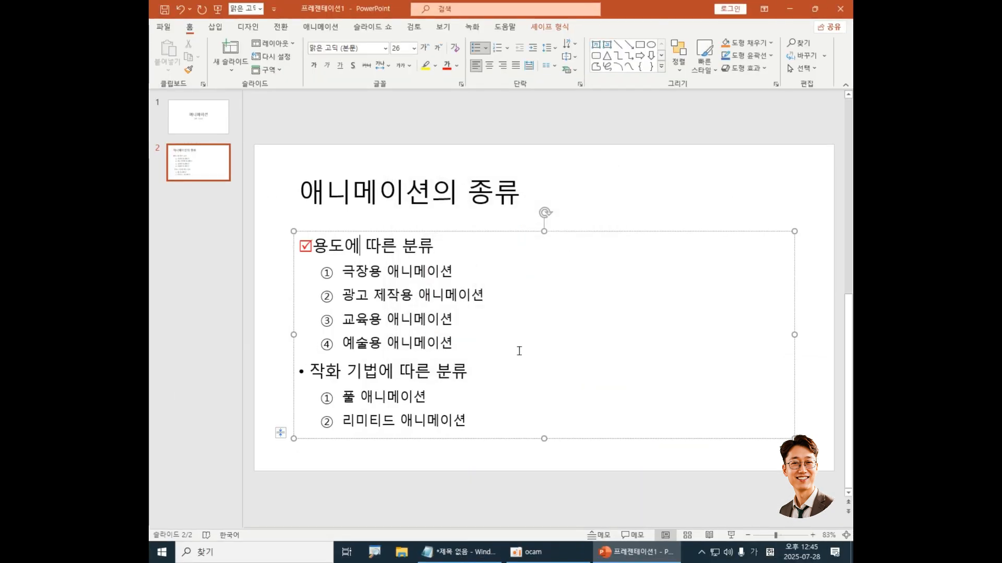